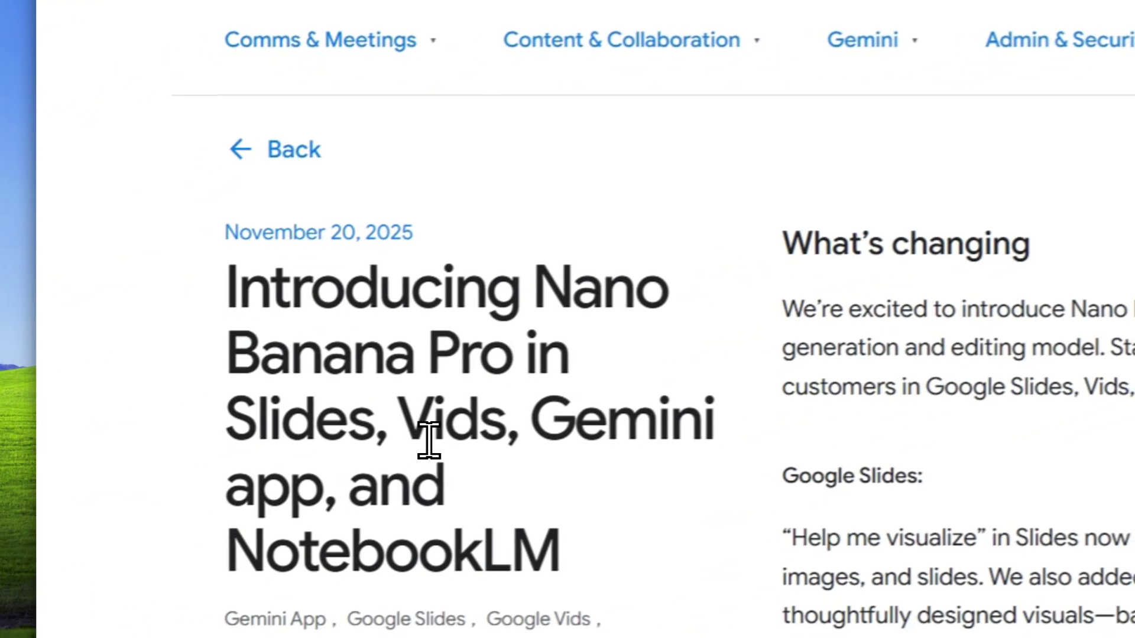
Step: Highlight 'Vids' in the Nano Banana Pro post title and switch to the Untitled video project
{"action": "double_click", "coordinate": [429, 440]}
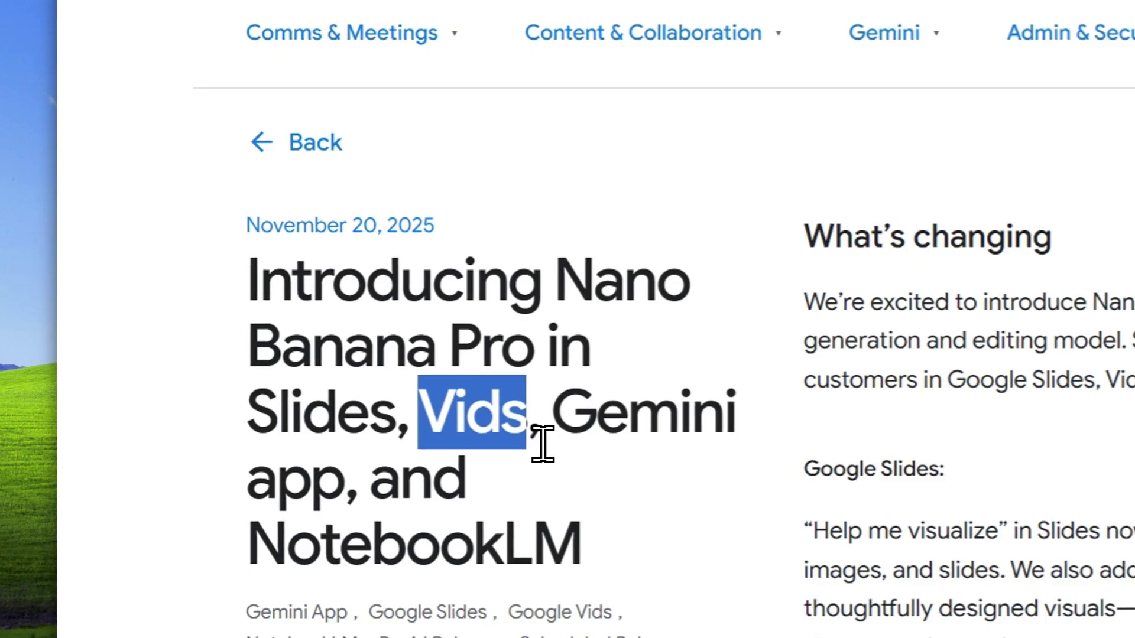
{"action": "left_click", "coordinate": [355, 7]}
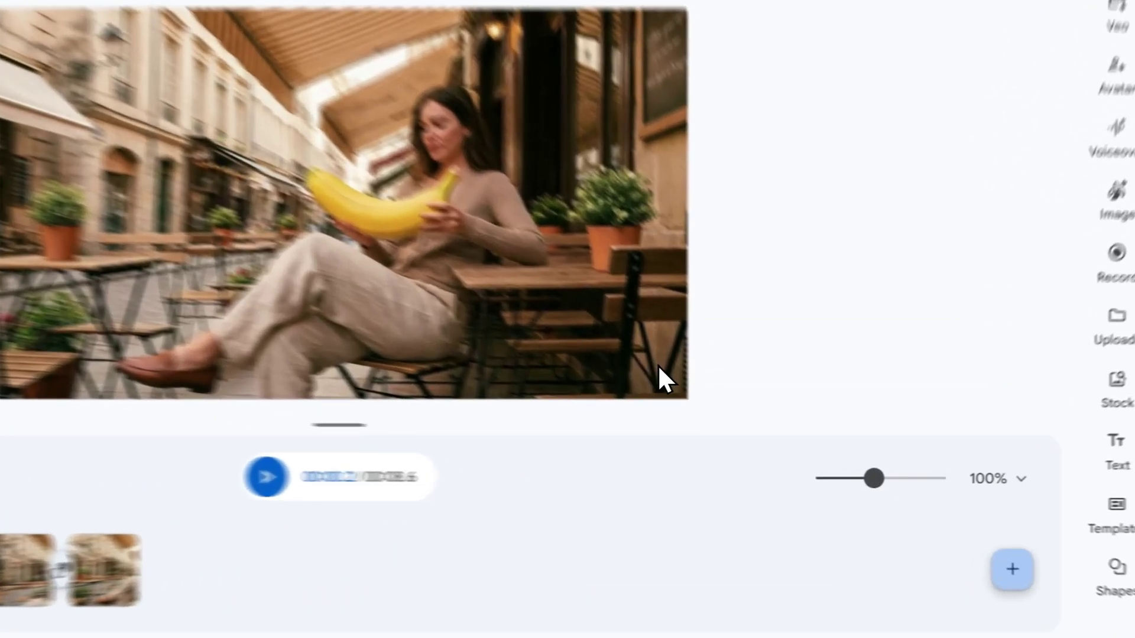
Step: Play the 8.6-second video from the start and stop it at 7.1 seconds
{"action": "left_click", "coordinate": [751, 417]}
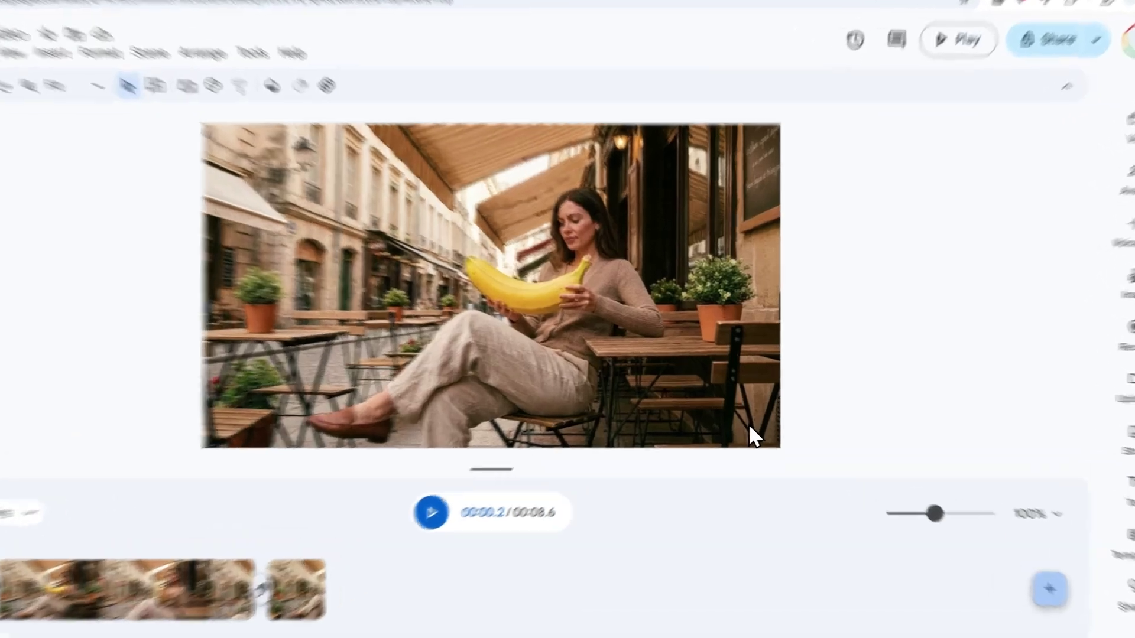
{"action": "left_click", "coordinate": [745, 416]}
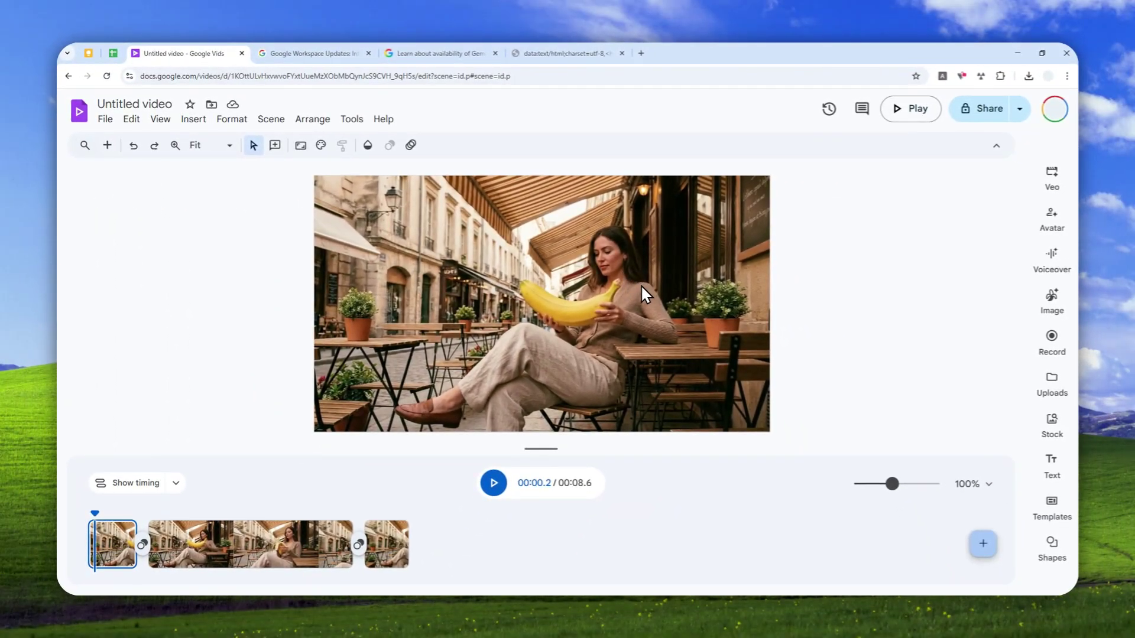
{"action": "left_click", "coordinate": [496, 480]}
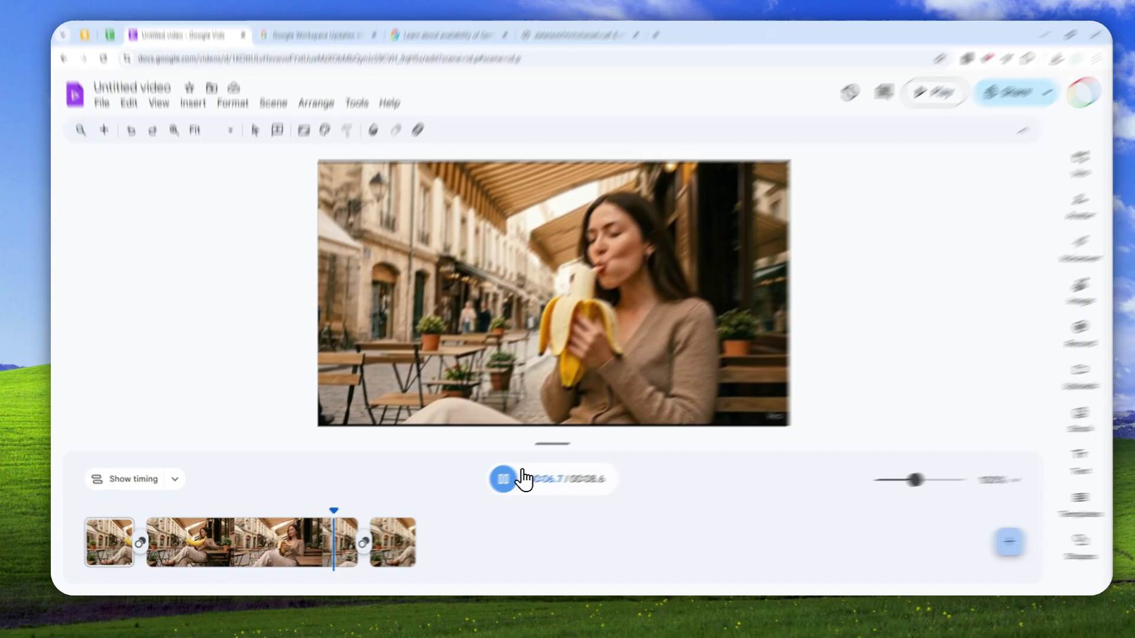
{"action": "left_click", "coordinate": [494, 483]}
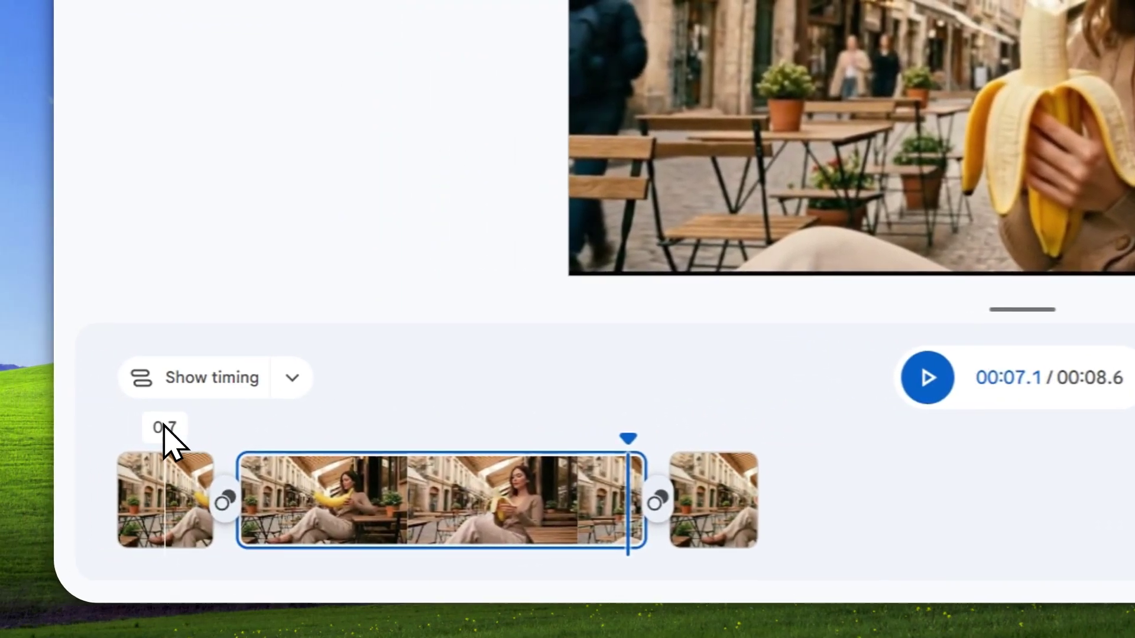
Step: Preview the first, third and Veo-animated second clips, then return to the announcement
{"action": "left_click", "coordinate": [164, 426]}
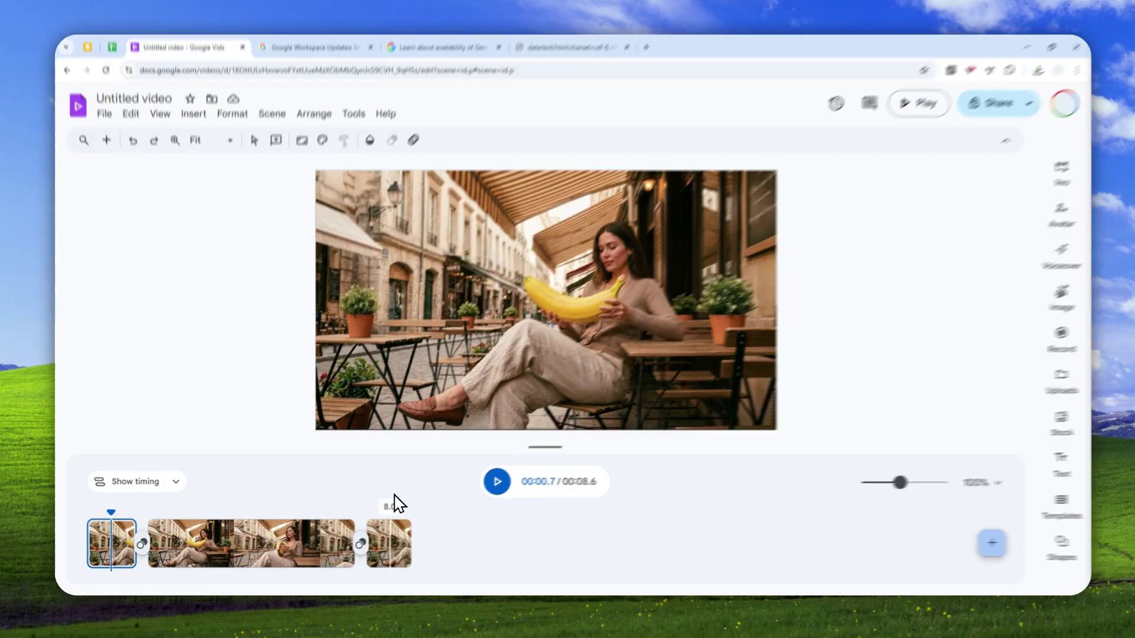
{"action": "left_click", "coordinate": [386, 504]}
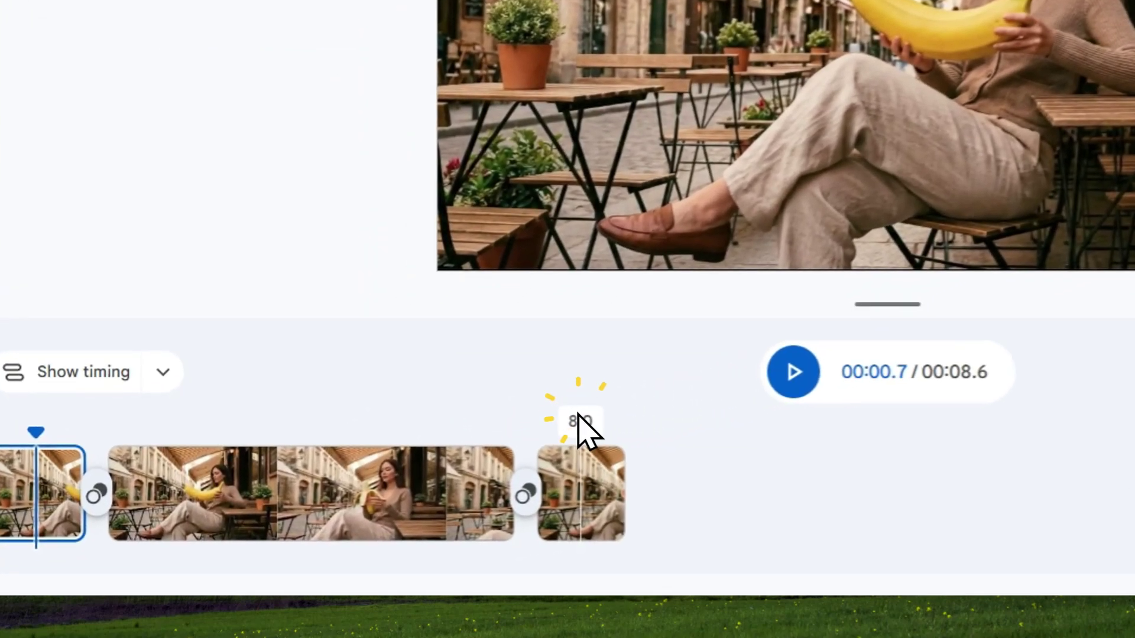
{"action": "left_click", "coordinate": [578, 456]}
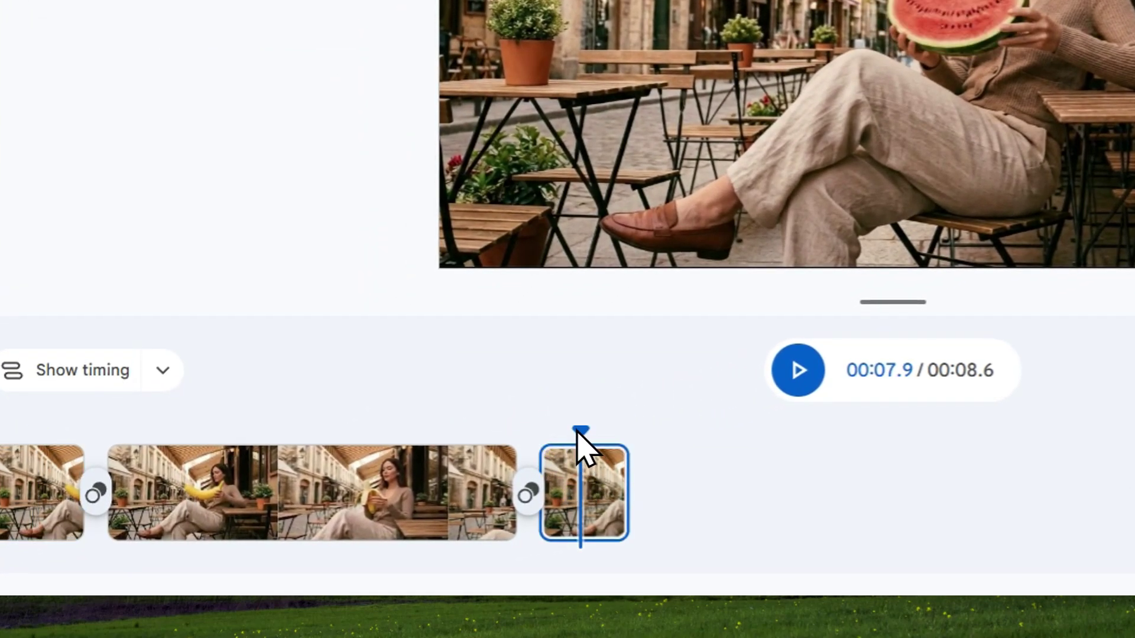
{"action": "left_click", "coordinate": [336, 480]}
{"action": "left_click", "coordinate": [794, 370]}
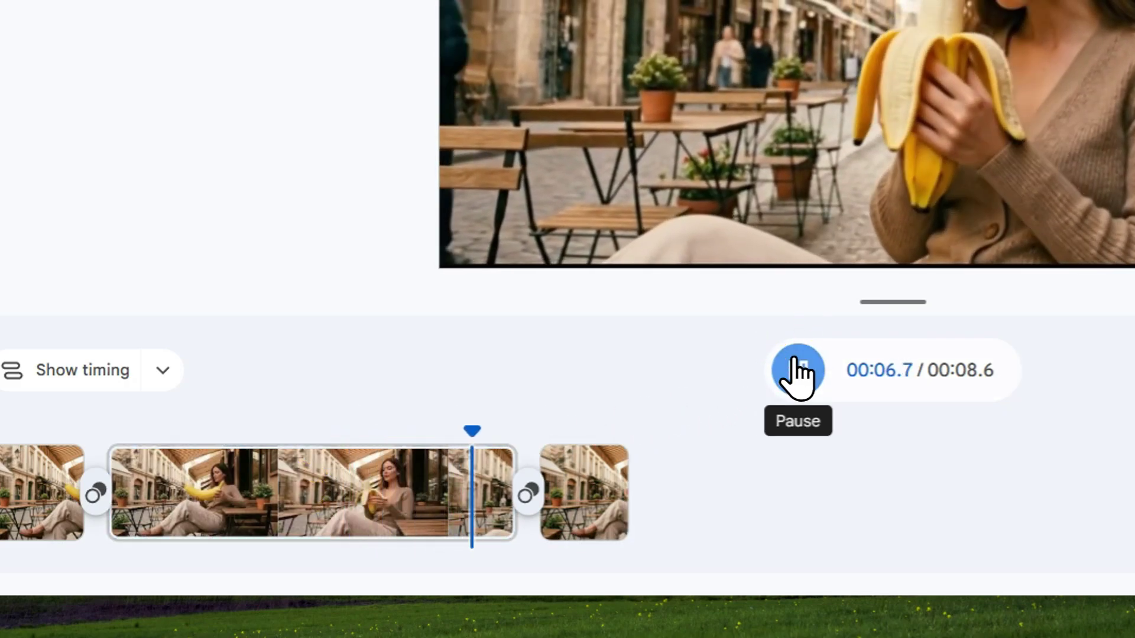
{"action": "left_click", "coordinate": [792, 371]}
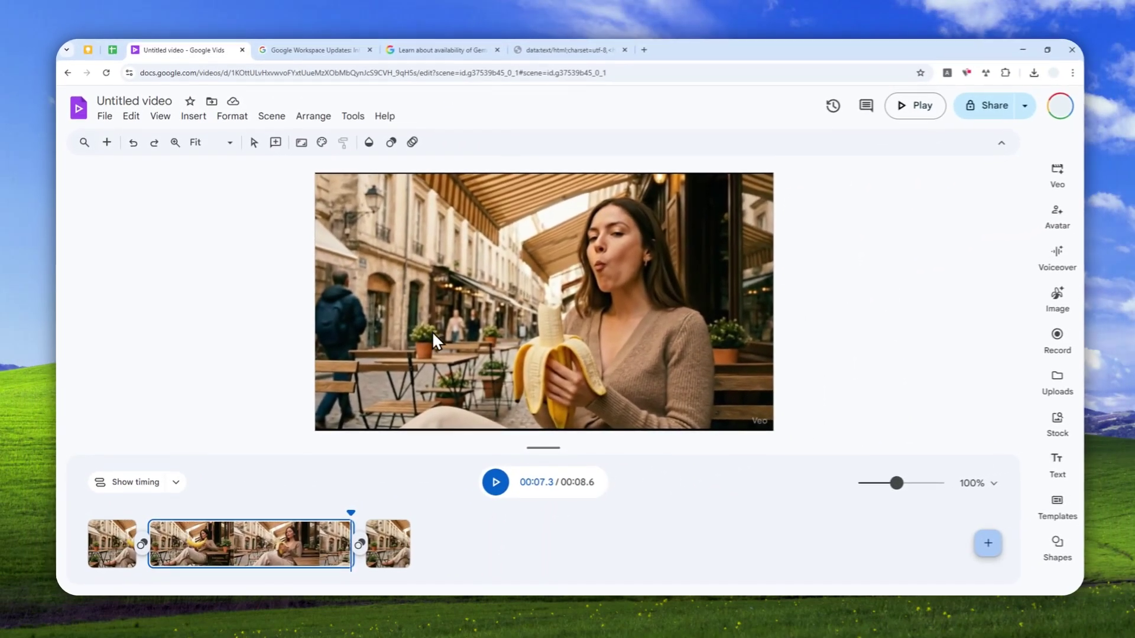
{"action": "left_click", "coordinate": [320, 49]}
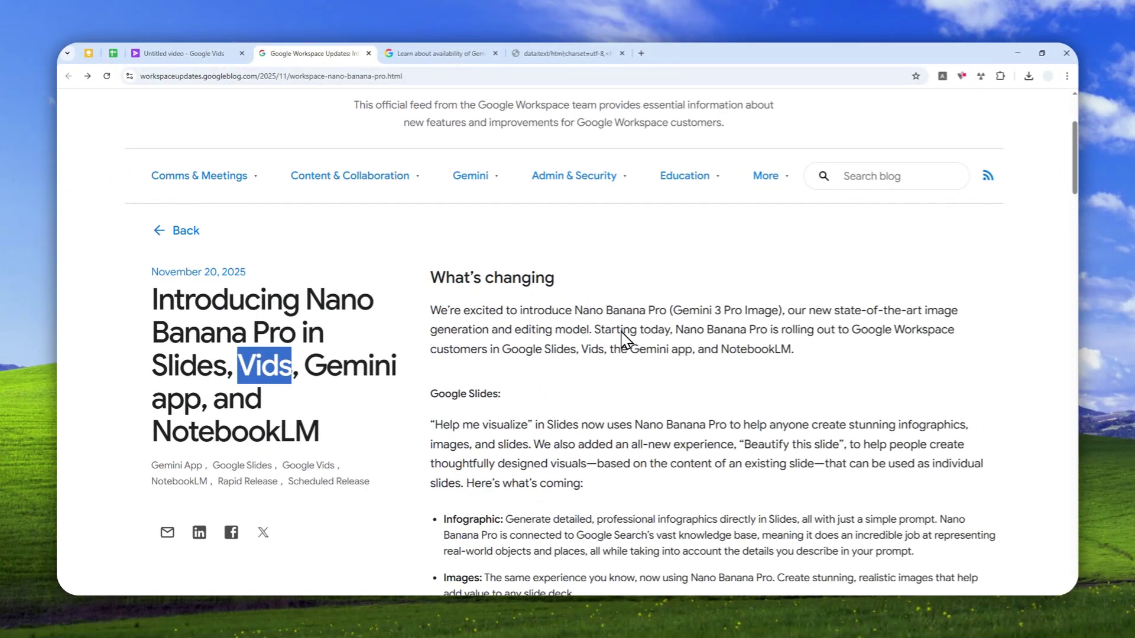
Step: Scroll to the Nano Banana Pro availability lists and open the Vids Gemini availability help page
{"action": "scroll", "coordinate": [572, 313], "scroll_direction": "down", "scroll_amount": 5}
{"action": "scroll", "coordinate": [585, 316], "scroll_direction": "down", "scroll_amount": 20}
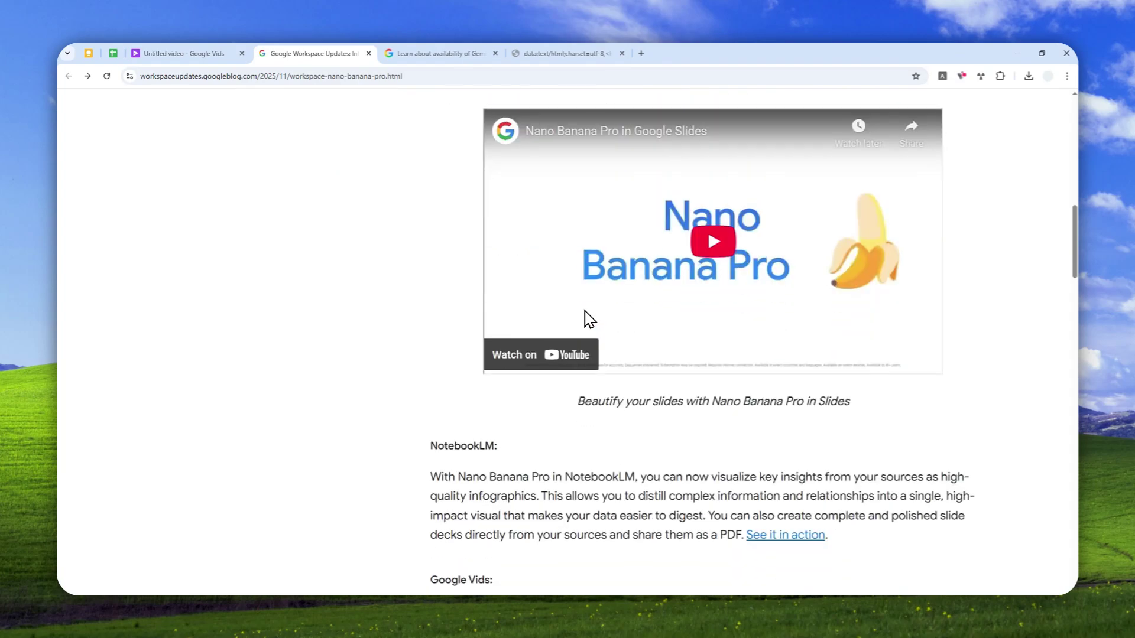
{"action": "scroll", "coordinate": [594, 329], "scroll_direction": "down", "scroll_amount": 10}
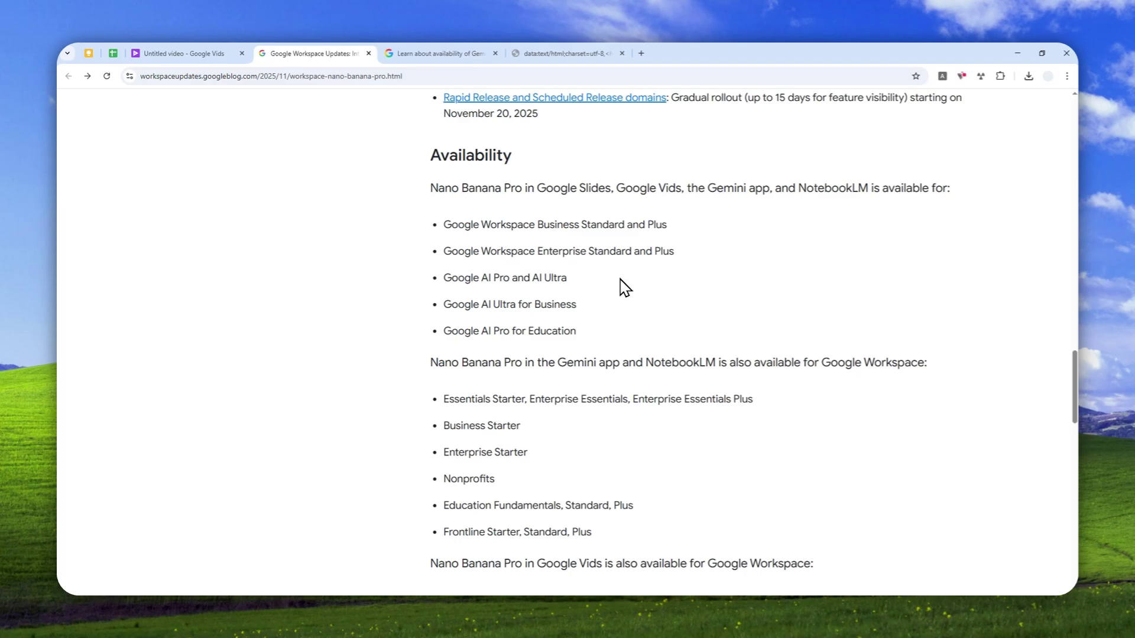
{"action": "scroll", "coordinate": [613, 288], "scroll_direction": "down", "scroll_amount": 1}
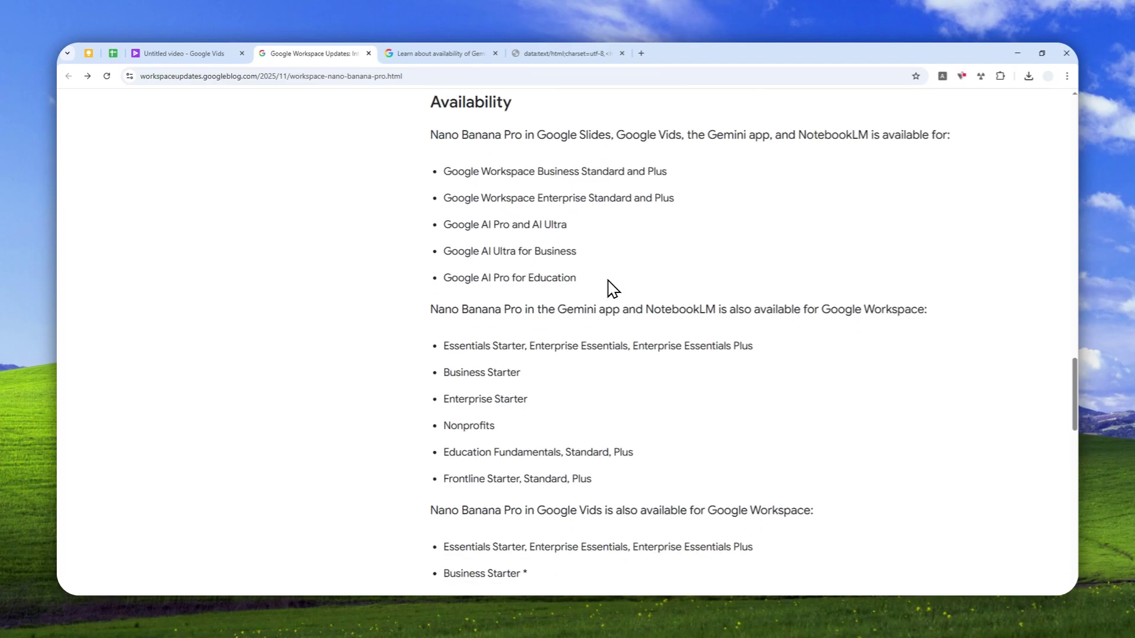
{"action": "scroll", "coordinate": [601, 318], "scroll_direction": "up", "scroll_amount": 1}
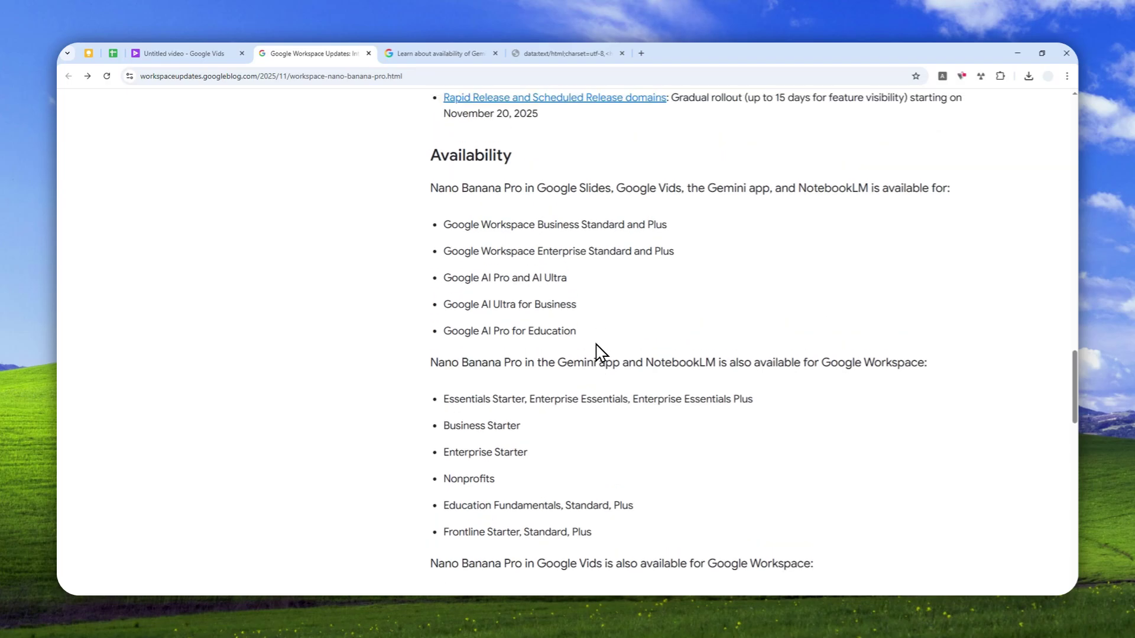
{"action": "scroll", "coordinate": [656, 254], "scroll_direction": "down", "scroll_amount": 3}
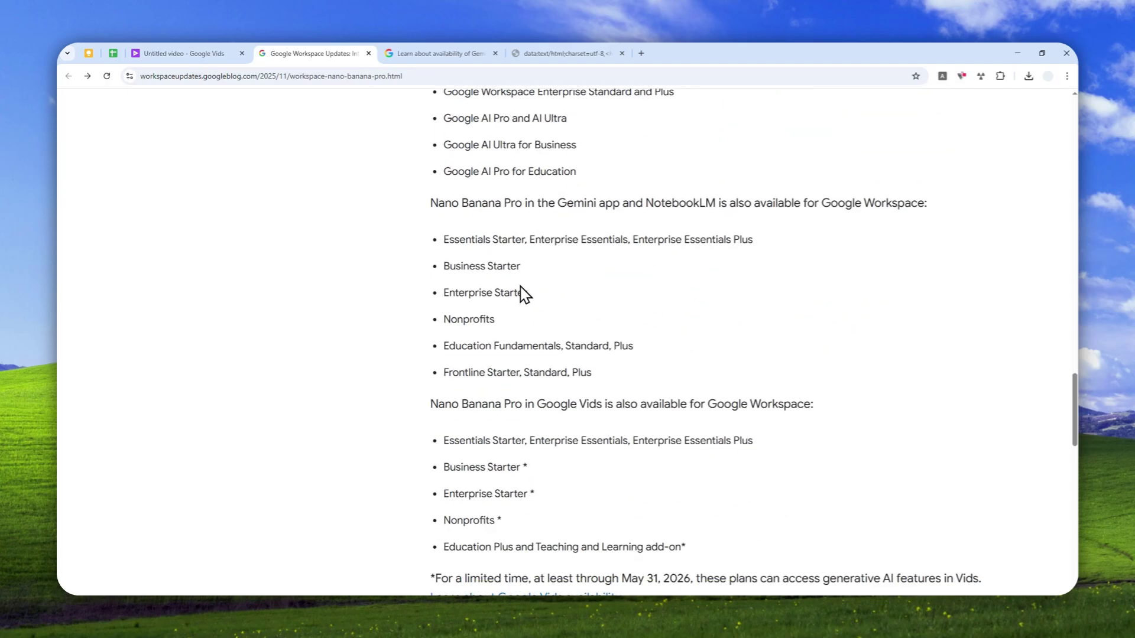
{"action": "scroll", "coordinate": [680, 319], "scroll_direction": "down", "scroll_amount": 2}
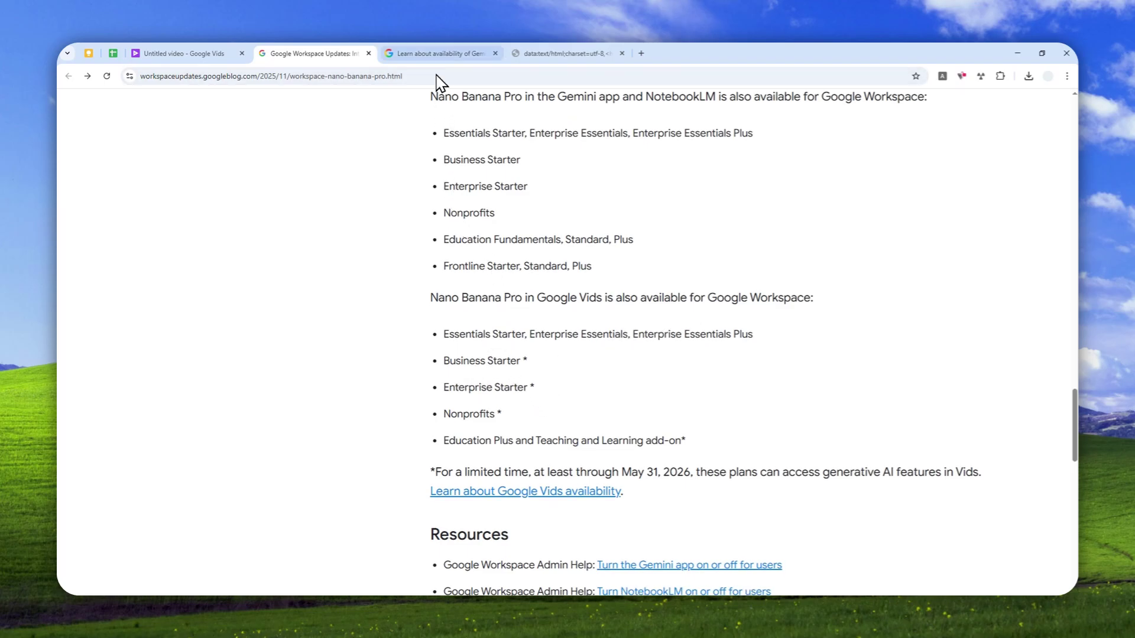
{"action": "left_click", "coordinate": [437, 55]}
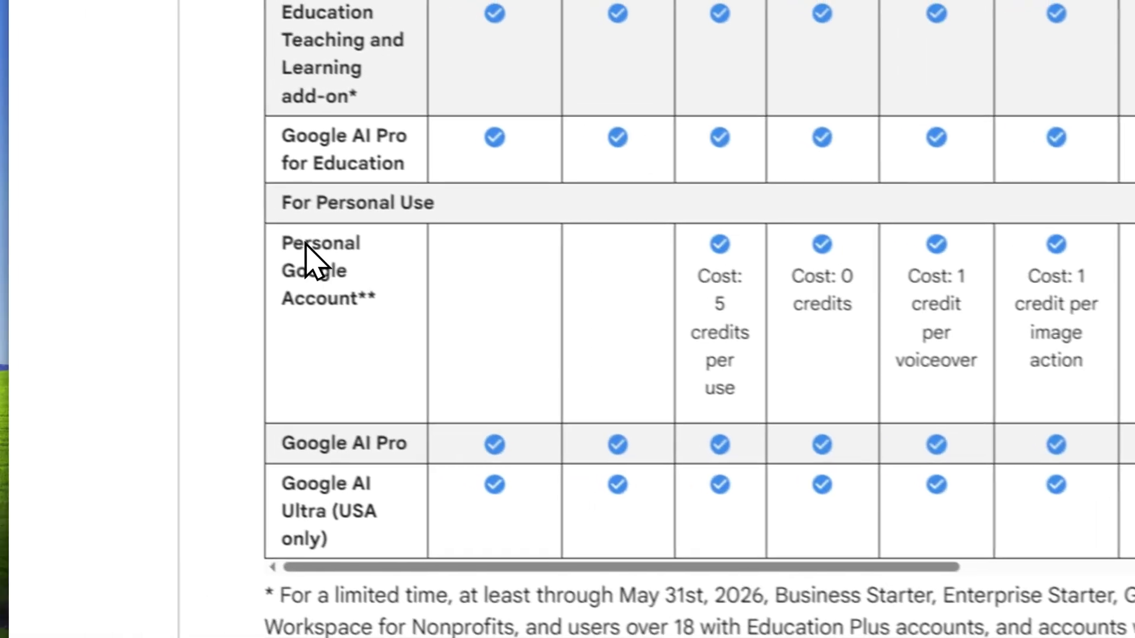
Step: Highlight 'Personal Google Account' in the Vids AI features table, scroll to the title, open a new tab
{"action": "left_click_drag", "start_coordinate": [89, 165], "coordinate": [206, 238]}
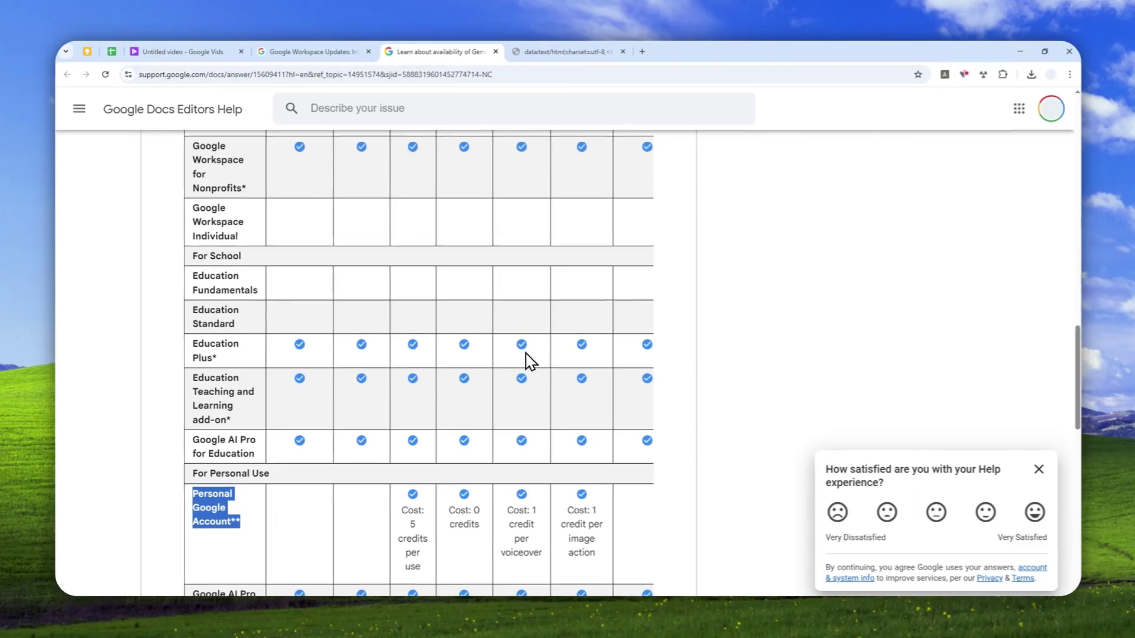
{"action": "scroll", "coordinate": [536, 370], "scroll_direction": "up", "scroll_amount": 2}
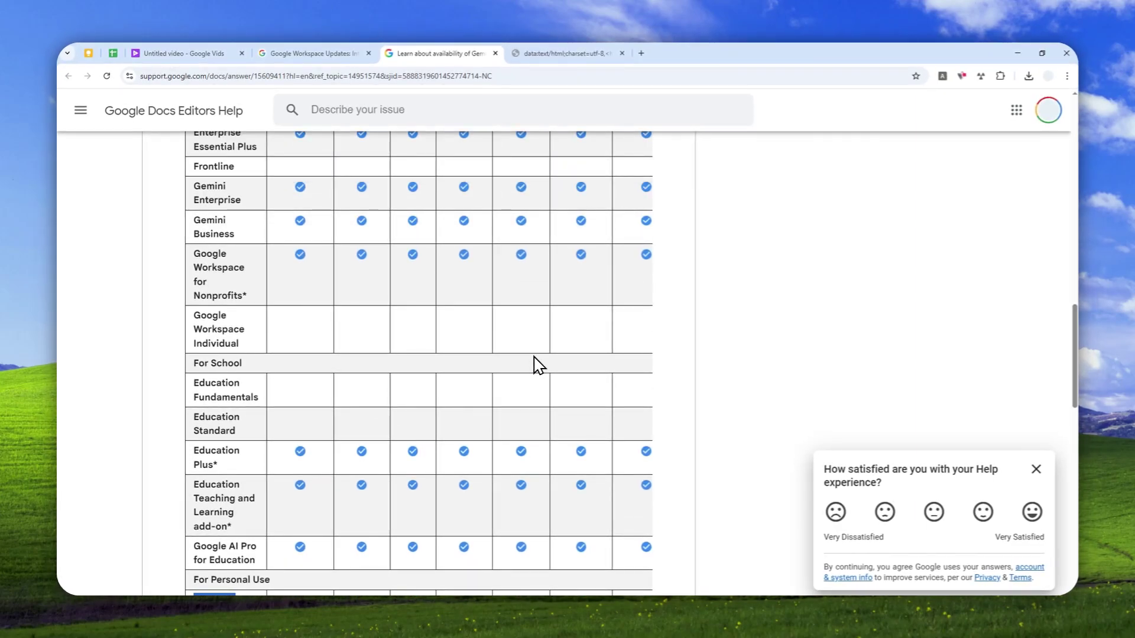
{"action": "scroll", "coordinate": [535, 362], "scroll_direction": "up", "scroll_amount": 8}
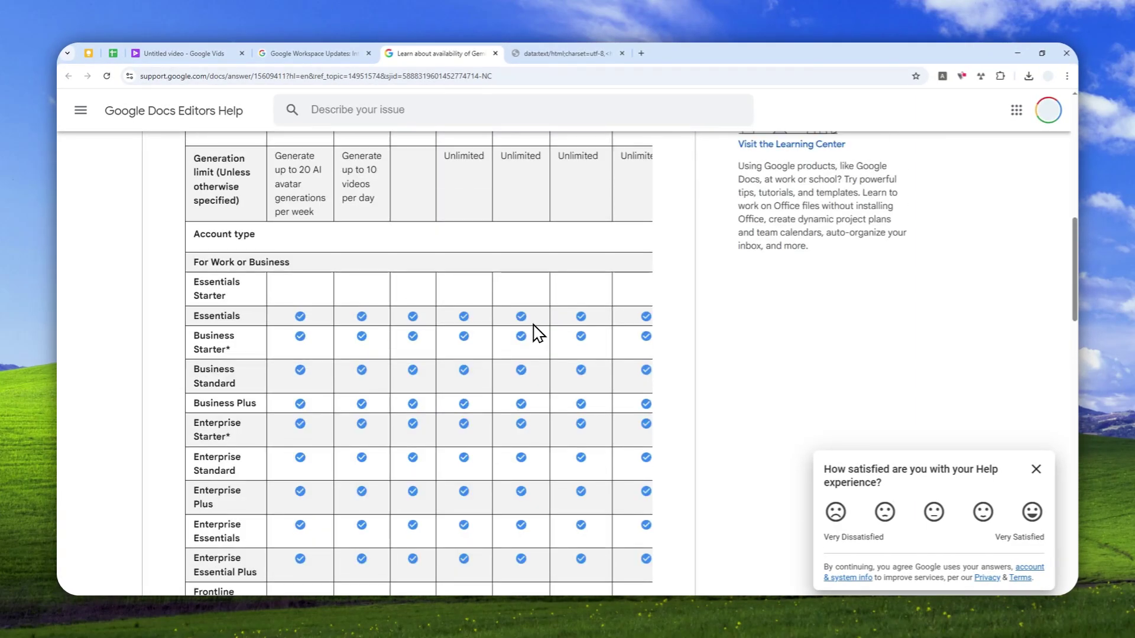
{"action": "scroll", "coordinate": [544, 310], "scroll_direction": "up", "scroll_amount": 7}
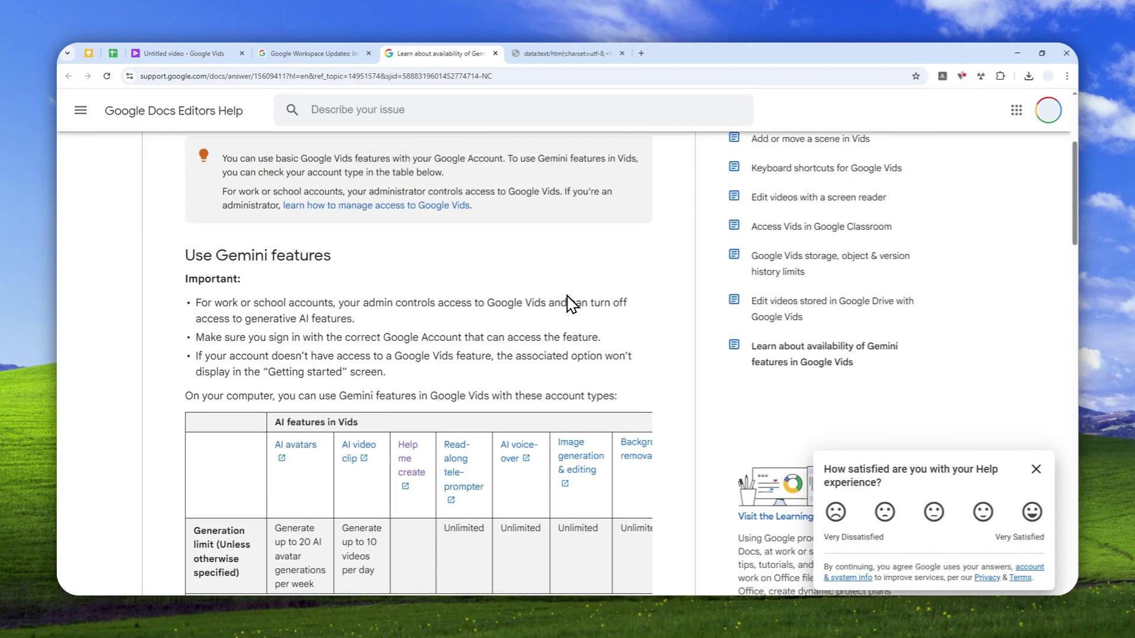
{"action": "scroll", "coordinate": [567, 306], "scroll_direction": "up", "scroll_amount": 3}
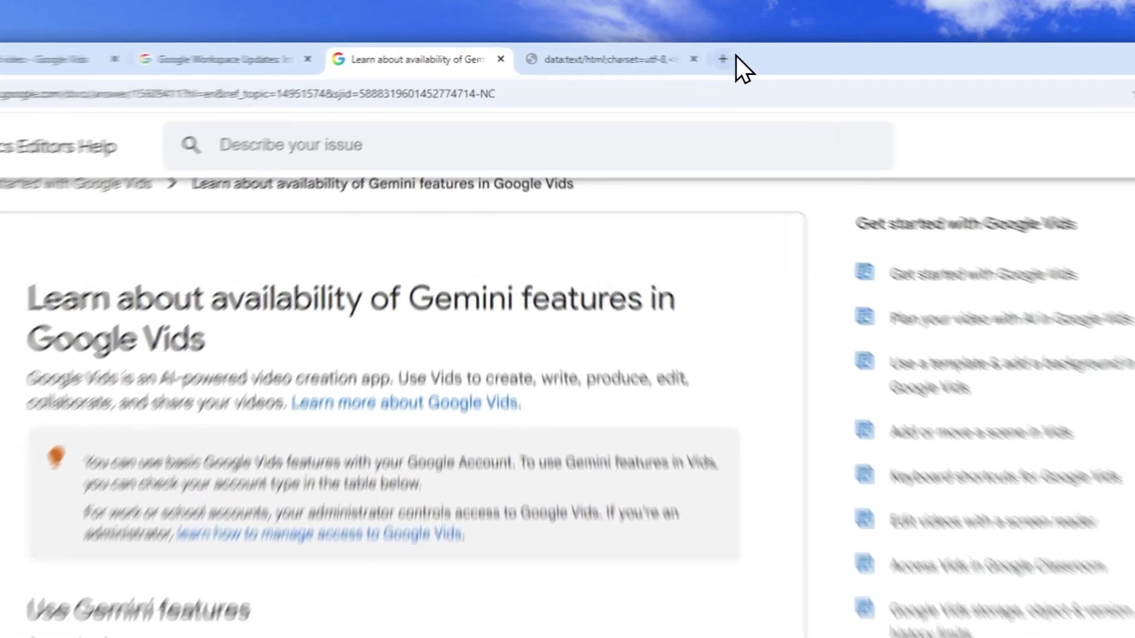
{"action": "left_click", "coordinate": [641, 53]}
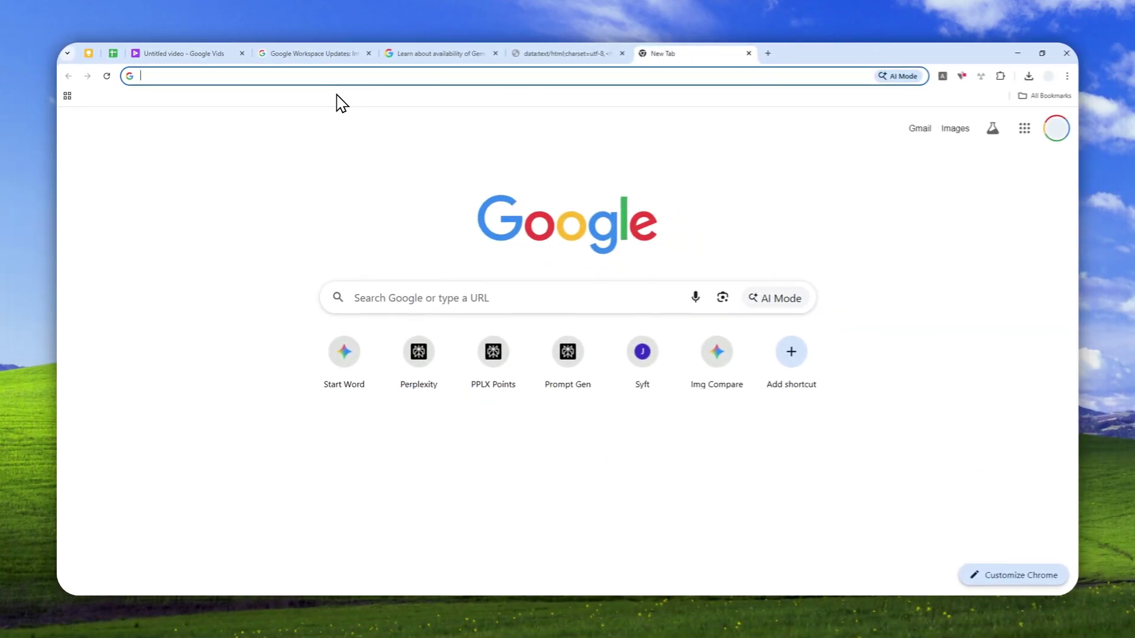
Step: Search 'workspace' in the address bar and pick the workspace labs suggestion
{"action": "type", "text": "workspace"}
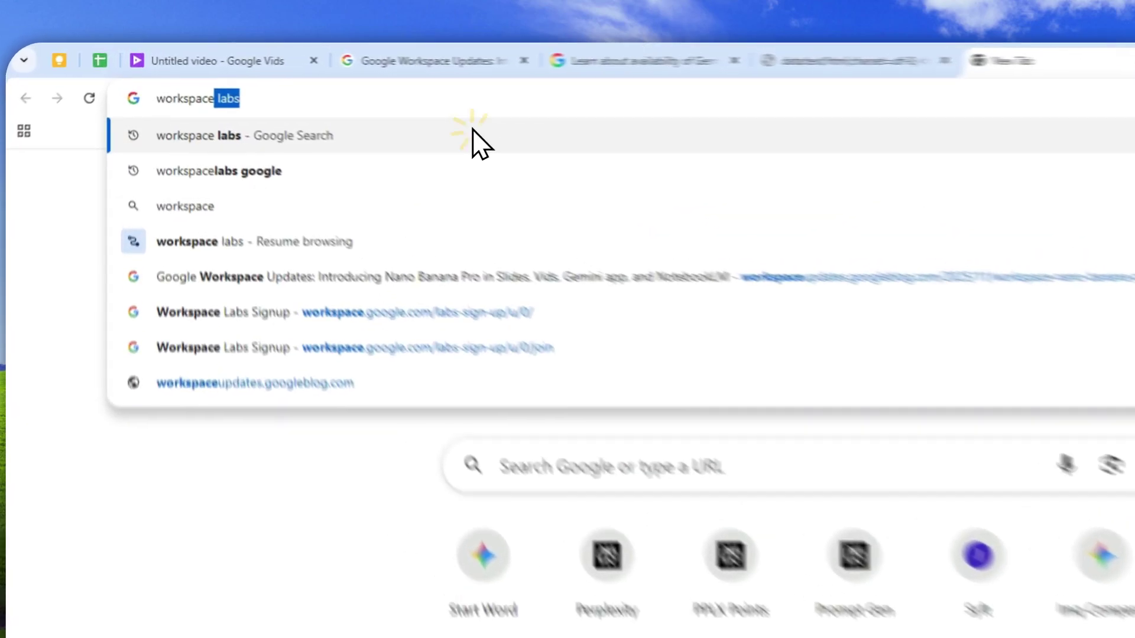
{"action": "left_click", "coordinate": [337, 98]}
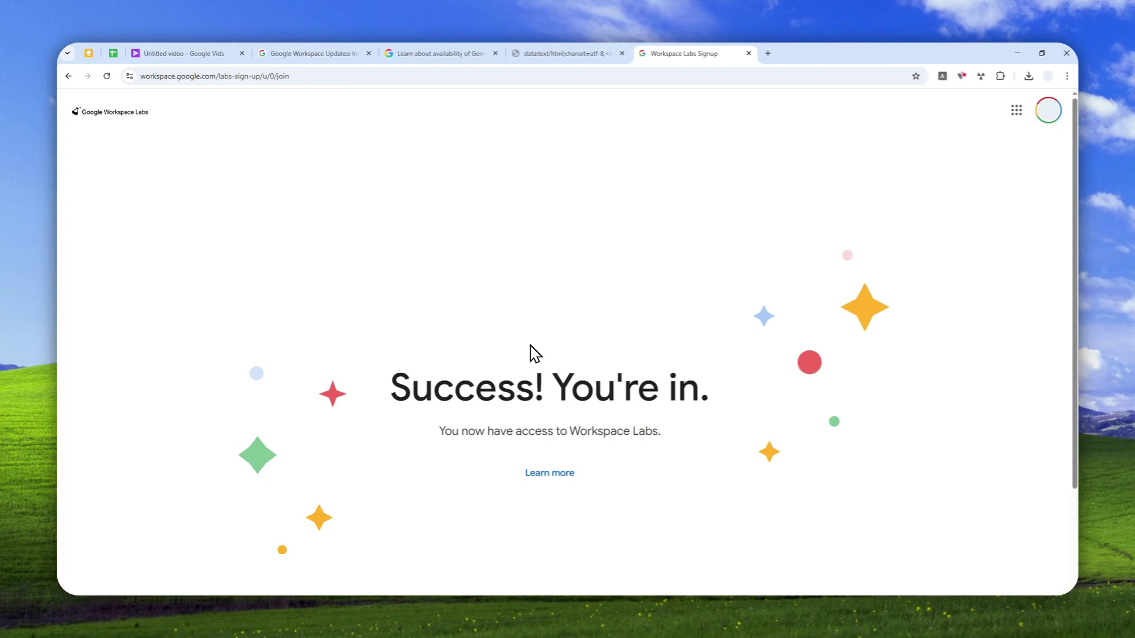
Step: Go to vids.google.com in a new tab and start a Blank vid project
{"action": "left_click", "coordinate": [767, 53]}
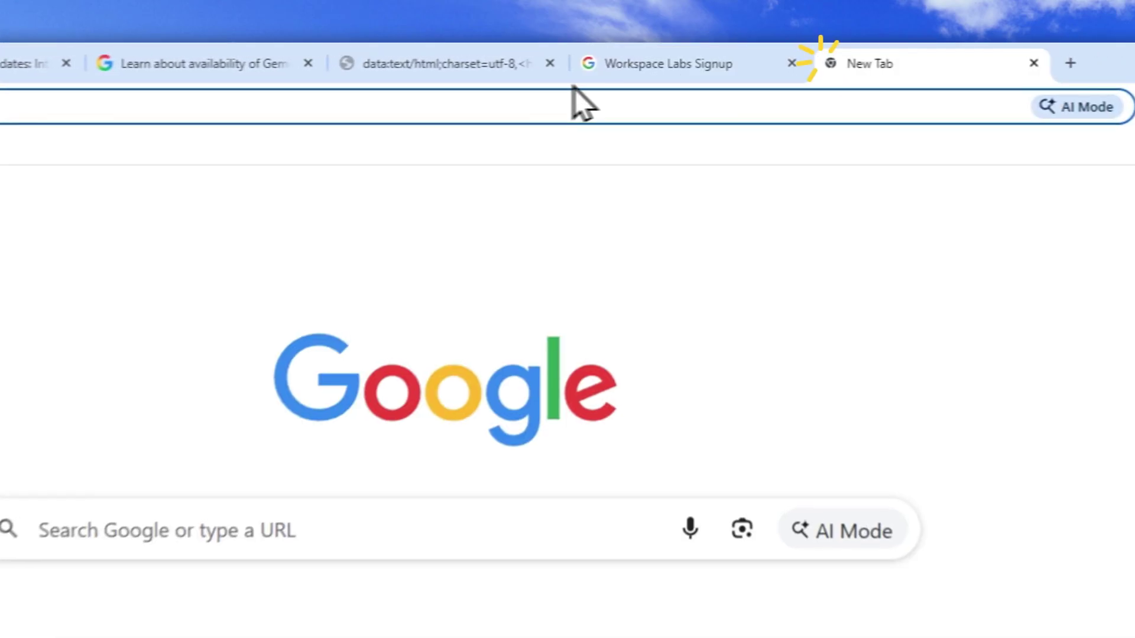
{"action": "type", "text": "vids.google.com"}
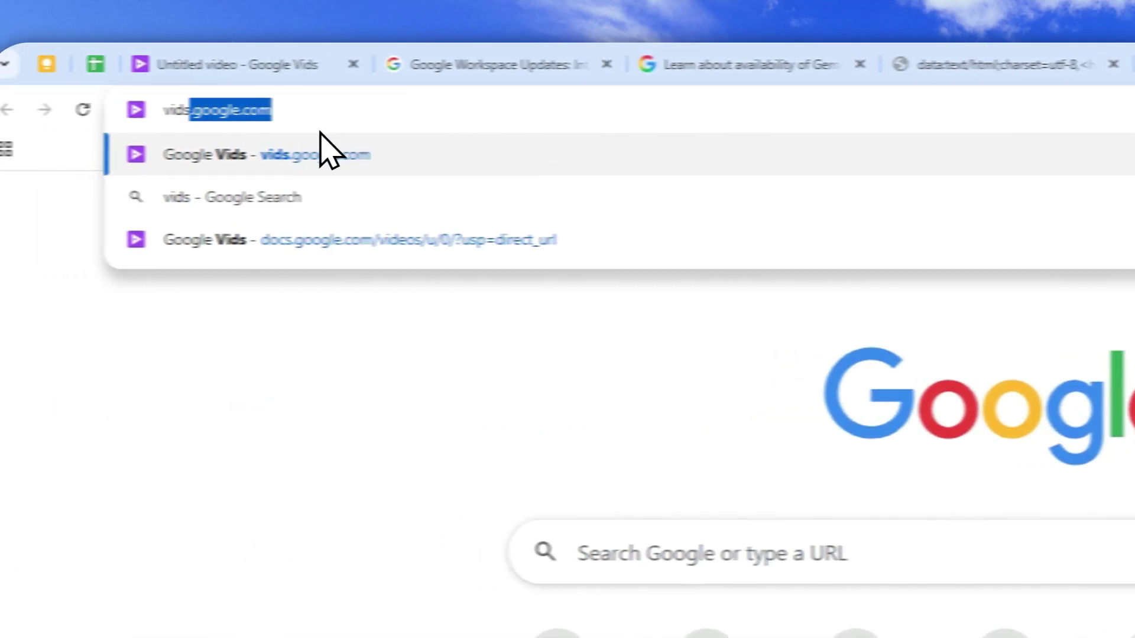
{"action": "left_click", "coordinate": [242, 145]}
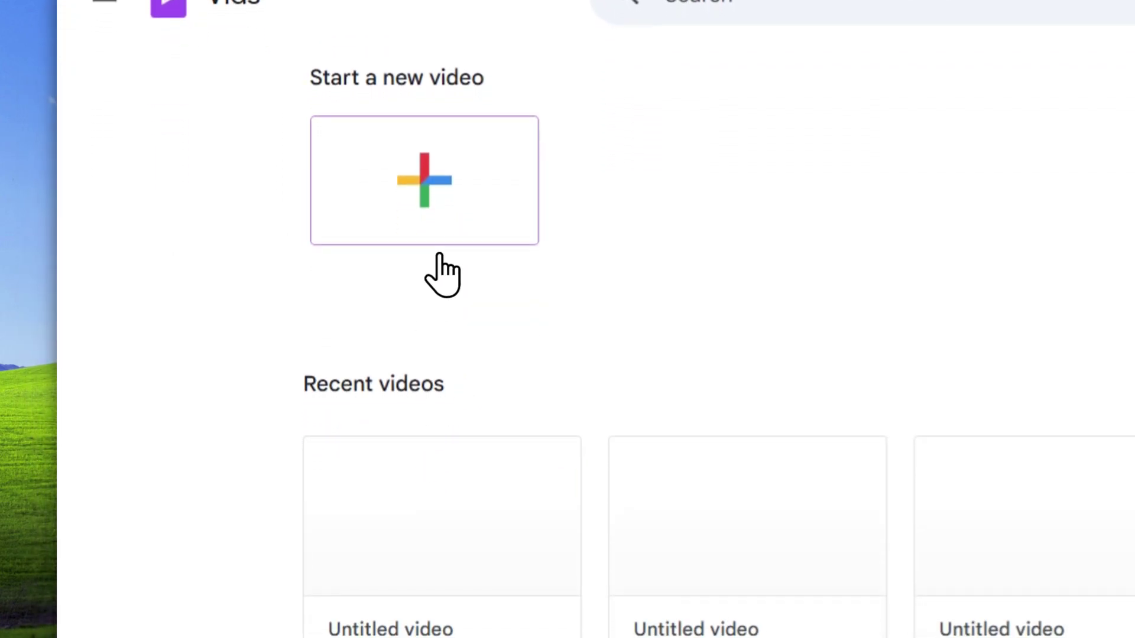
{"action": "left_click", "coordinate": [457, 202]}
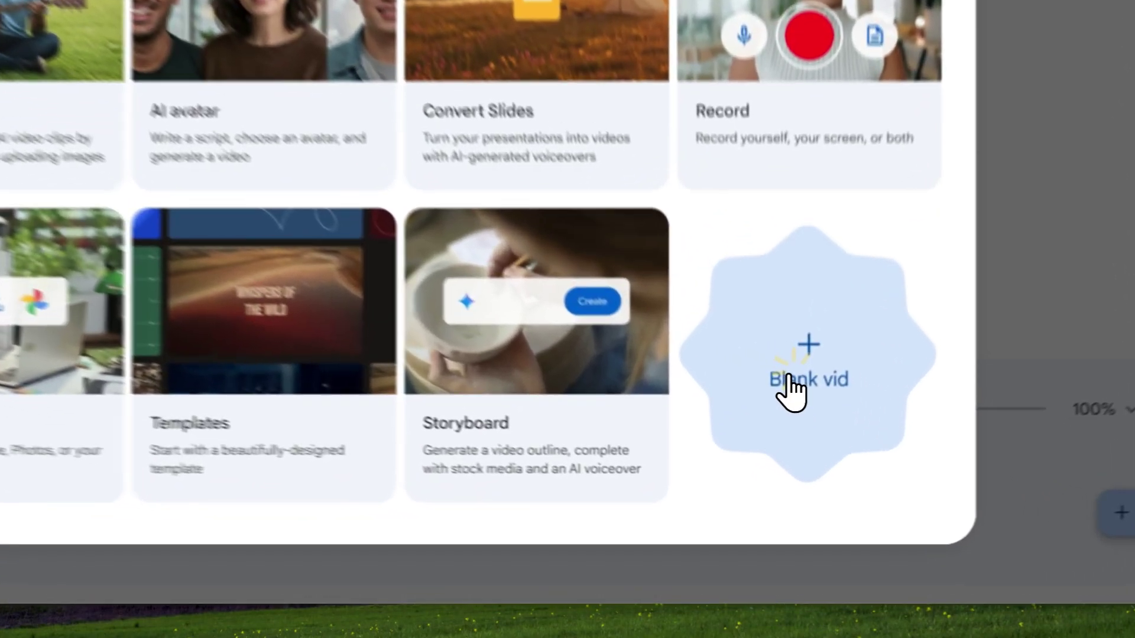
{"action": "left_click", "coordinate": [795, 472]}
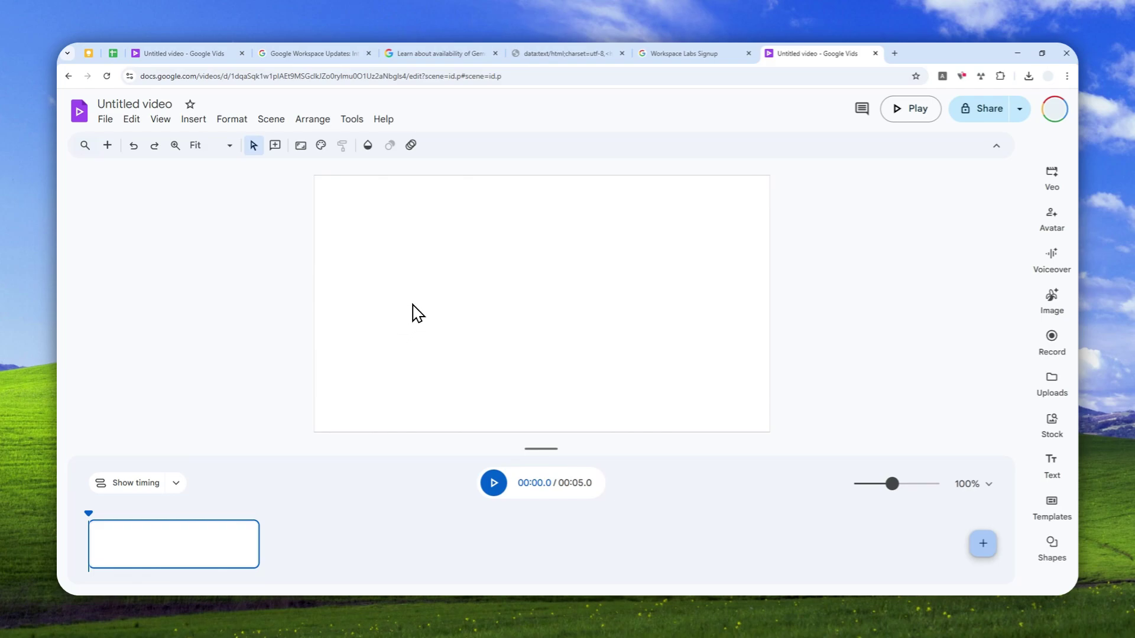
Step: Paste the red-roses portrait prompt into the AI image generator with Landscape 16:9 aspect ratio
{"action": "left_click", "coordinate": [1050, 301]}
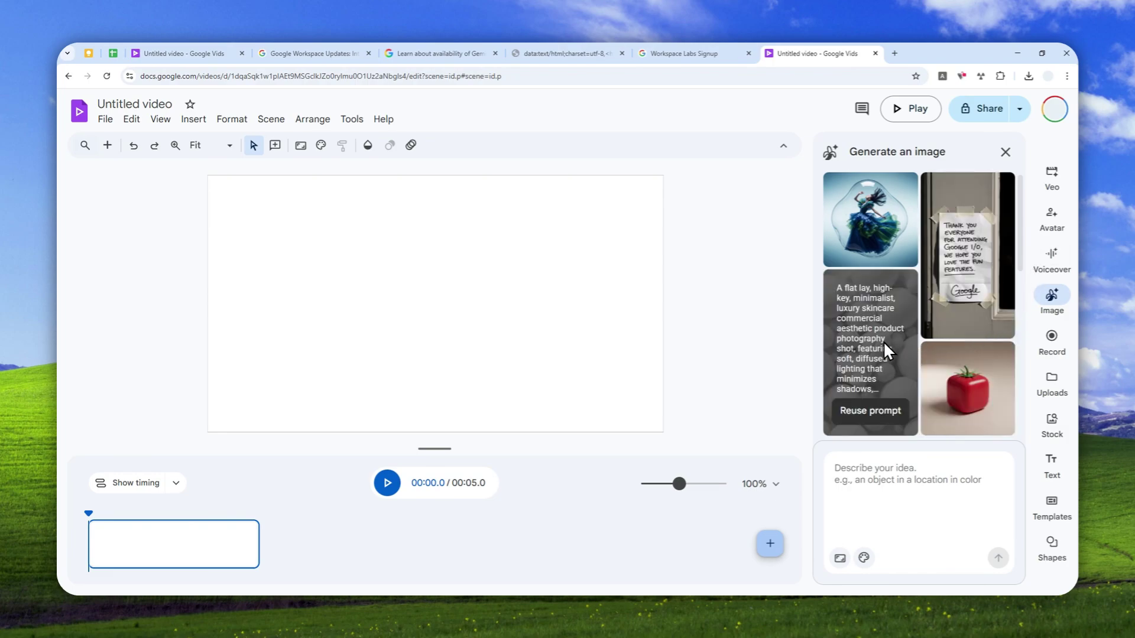
{"action": "left_click", "coordinate": [591, 53]}
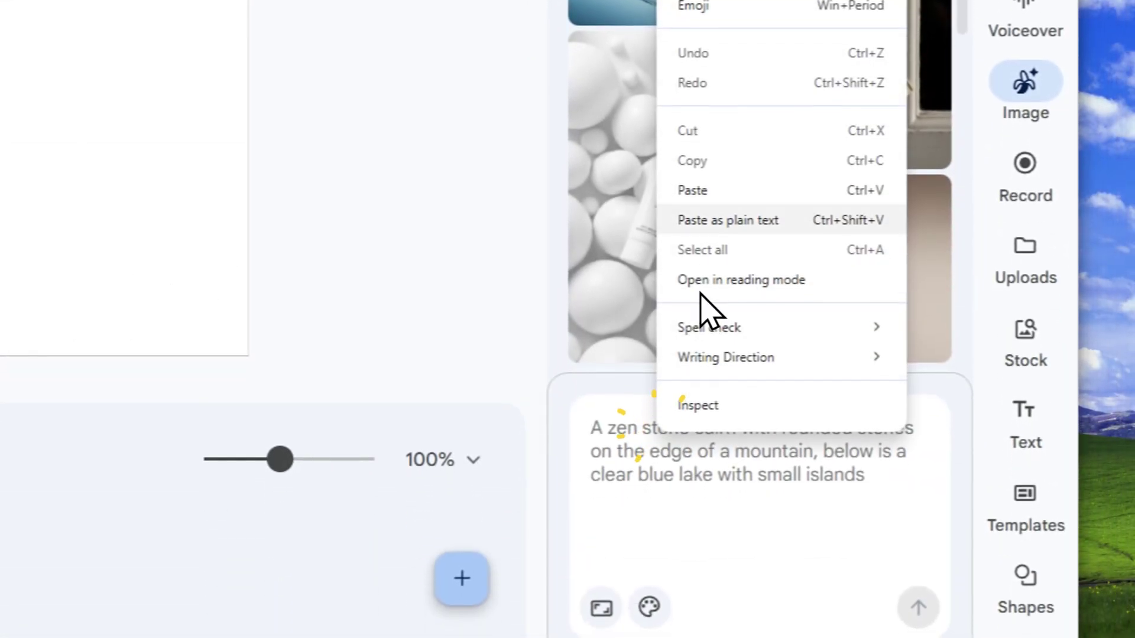
{"action": "left_click", "coordinate": [698, 305]}
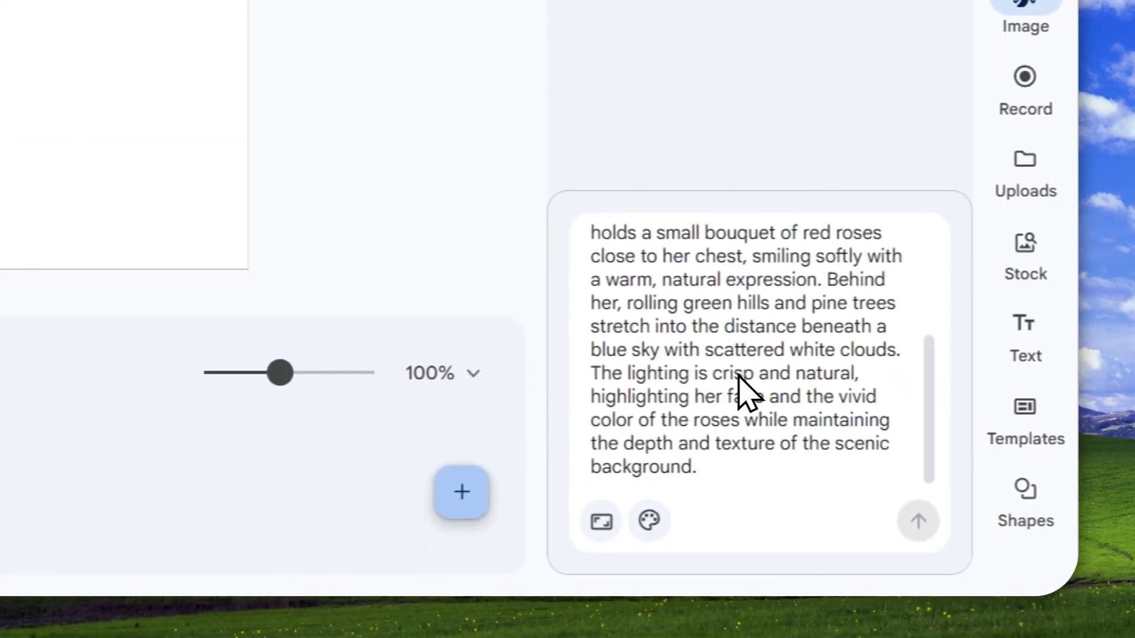
{"action": "left_click", "coordinate": [598, 535]}
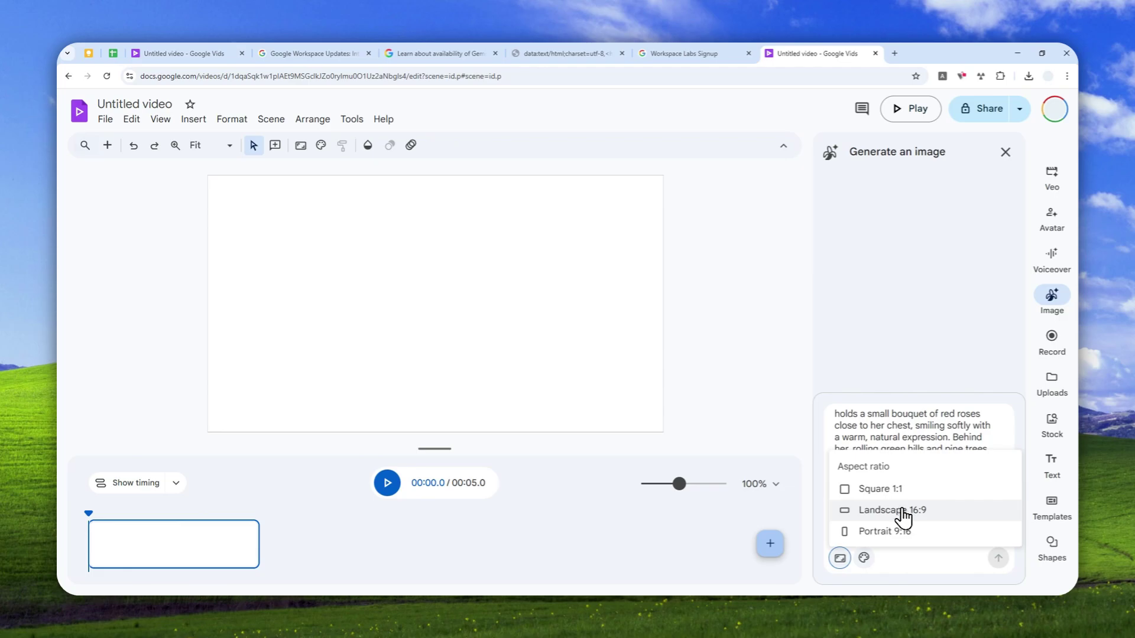
{"action": "left_click", "coordinate": [910, 510]}
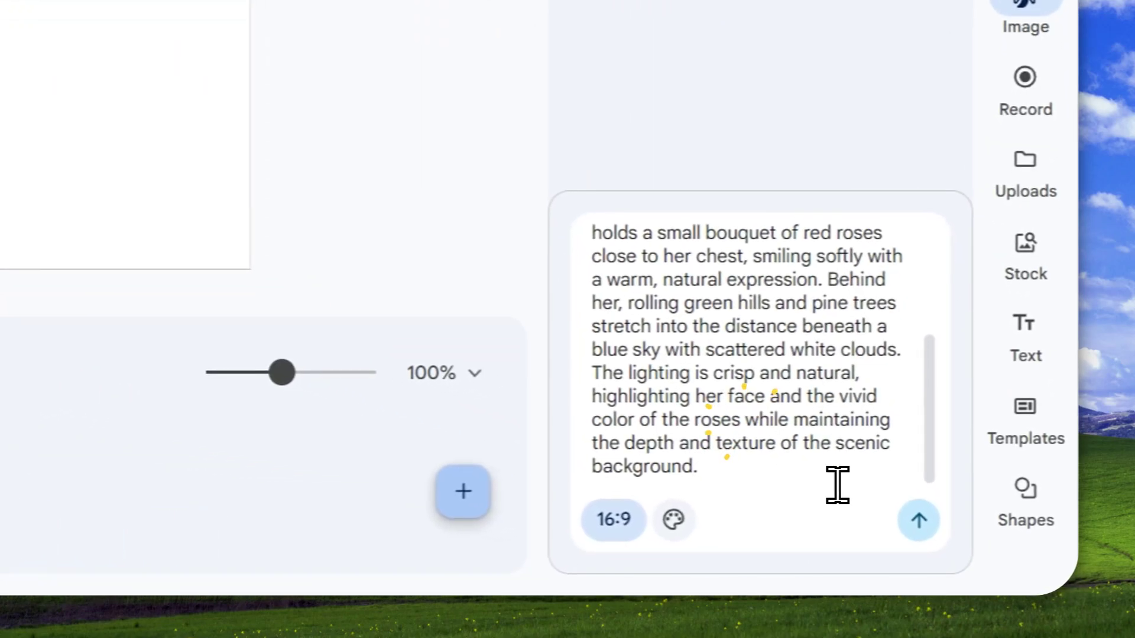
{"action": "left_click", "coordinate": [672, 520]}
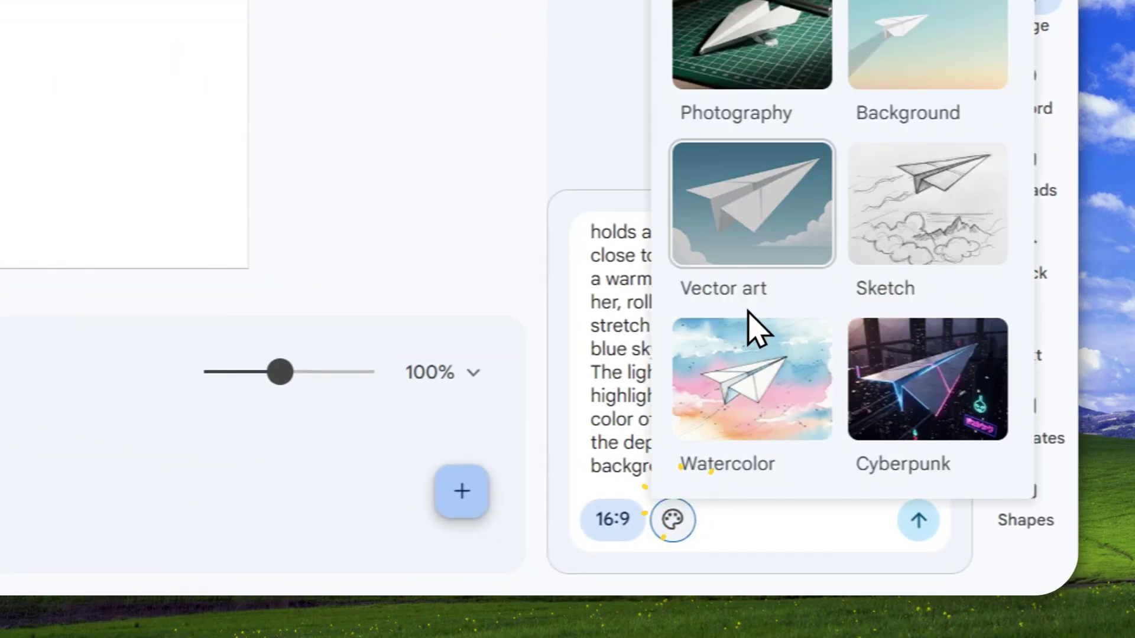
{"action": "left_click", "coordinate": [673, 541]}
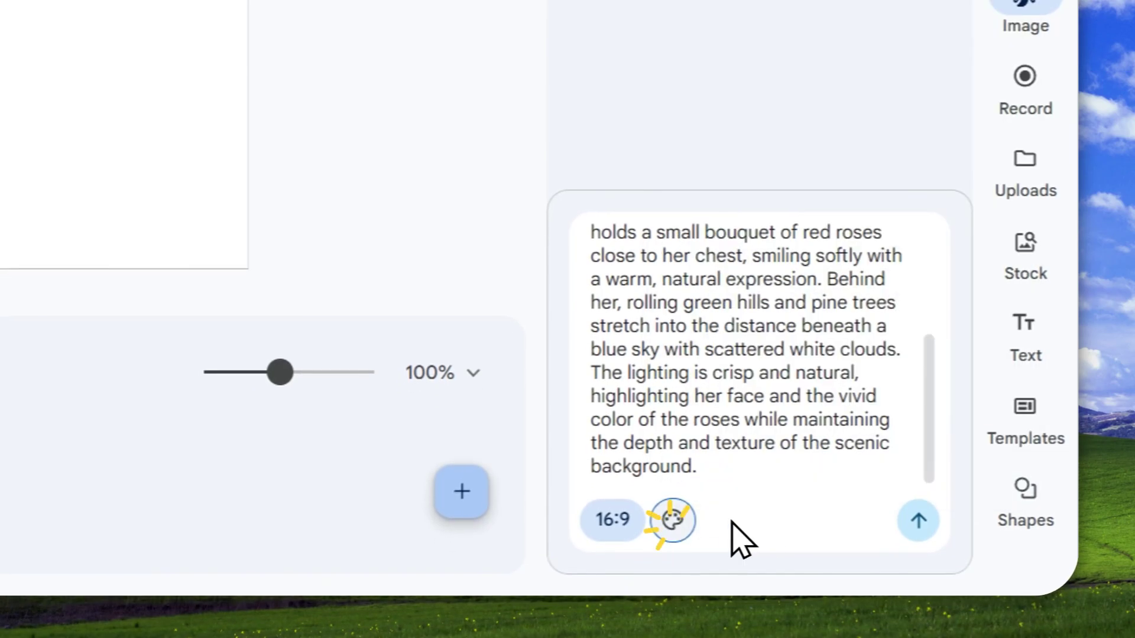
Step: Generate the portrait of a young woman with red roses on a rock before green hills
{"action": "left_click", "coordinate": [916, 521]}
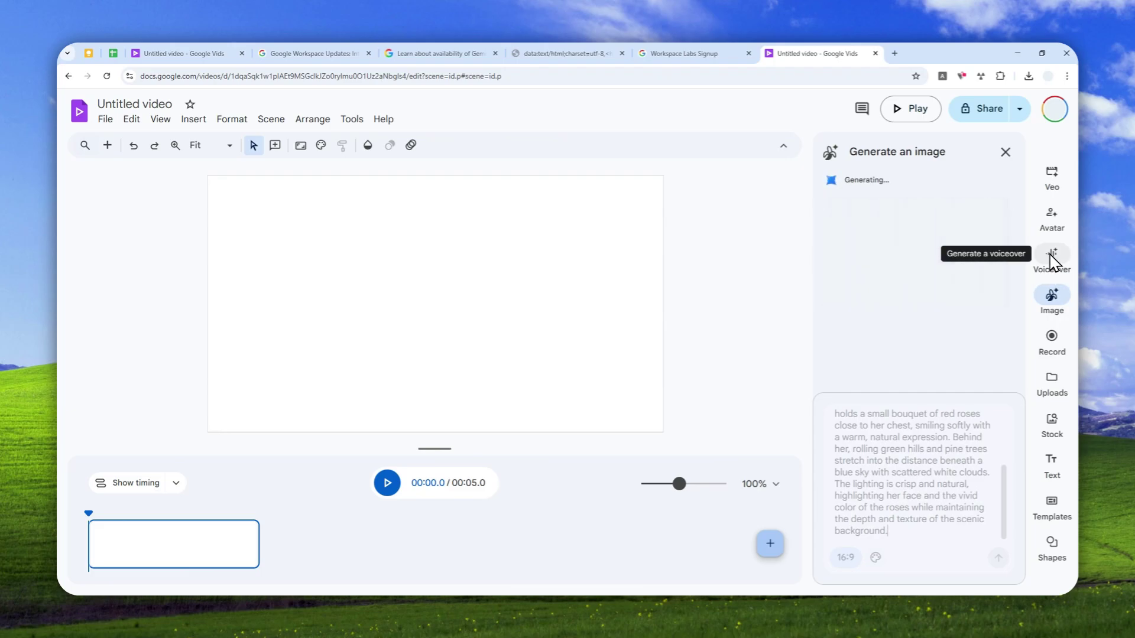
{"action": "left_click", "coordinate": [884, 187]}
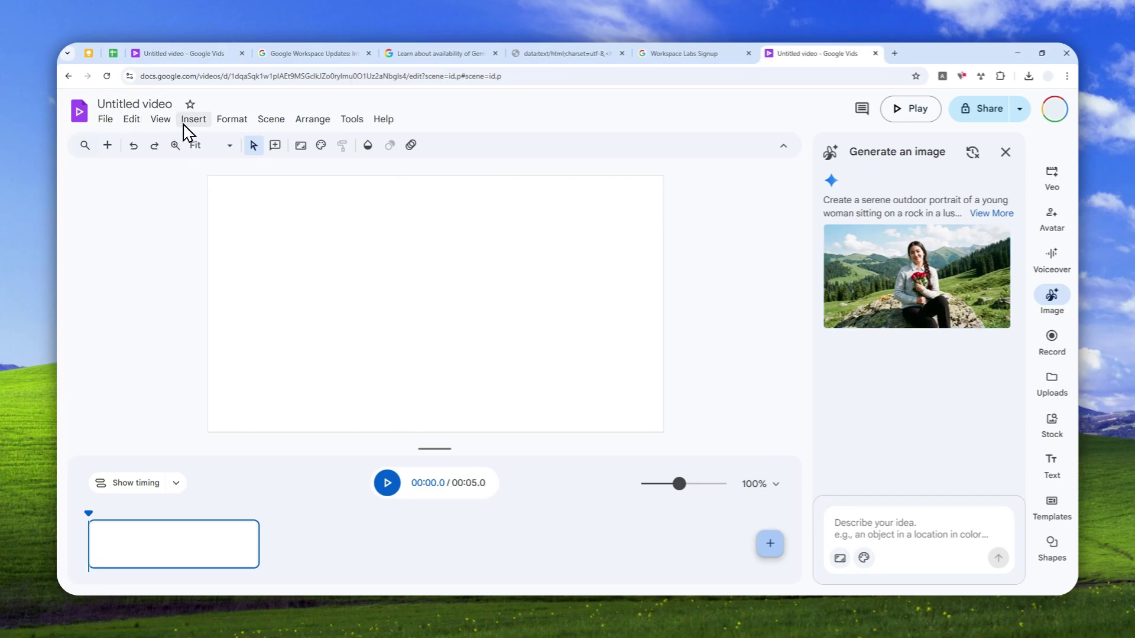
Step: Expand the full portrait prompt text and preview the generated roses image over the scene
{"action": "right_click", "coordinate": [920, 242]}
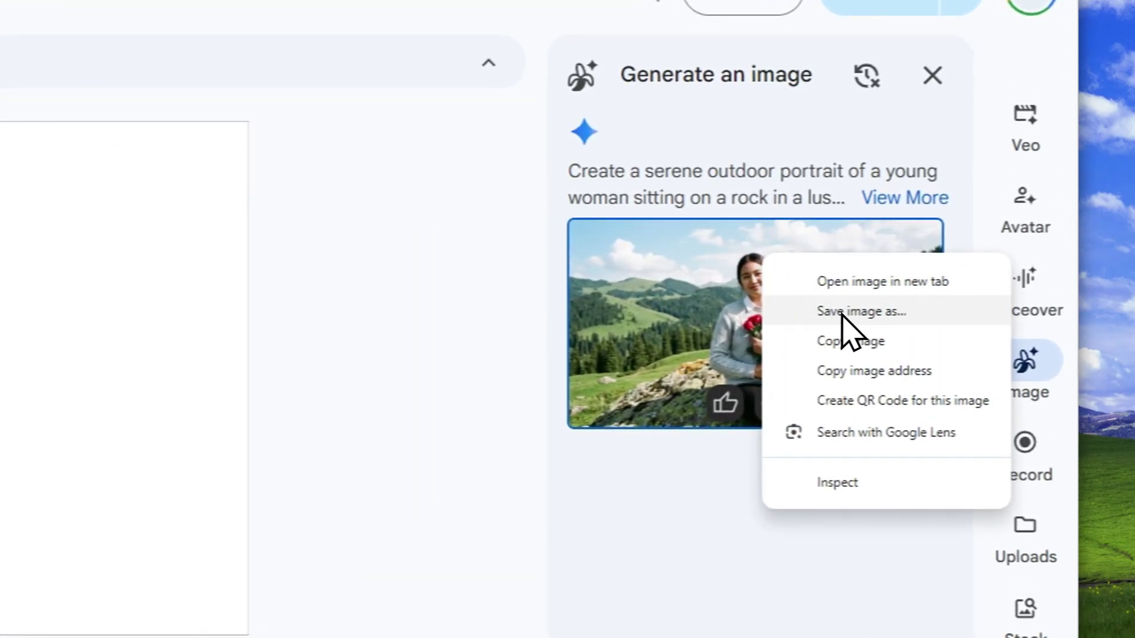
{"action": "left_click", "coordinate": [922, 197]}
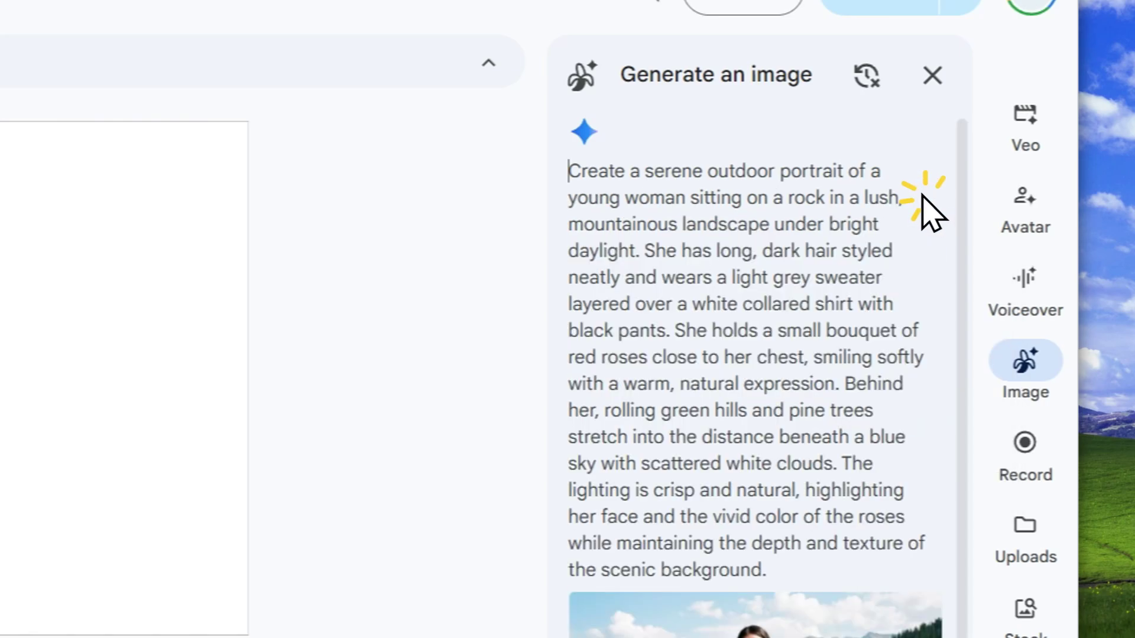
{"action": "scroll", "coordinate": [861, 275], "scroll_direction": "down", "scroll_amount": 1}
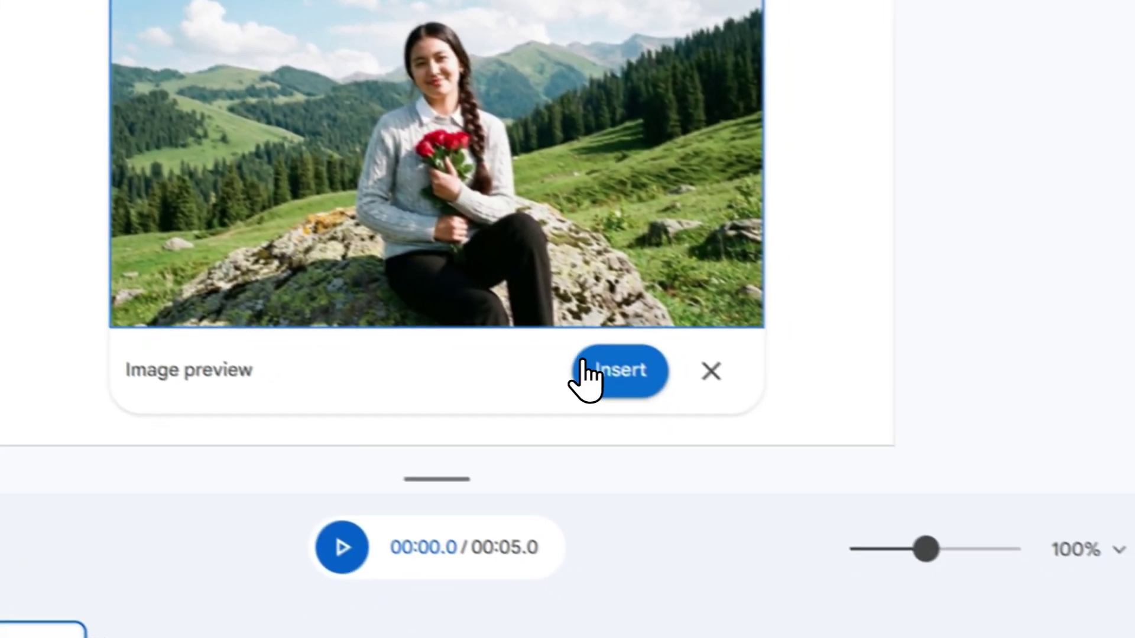
Step: Insert the roses portrait into the scene and enlarge it to fill most of the slide
{"action": "left_click", "coordinate": [597, 469]}
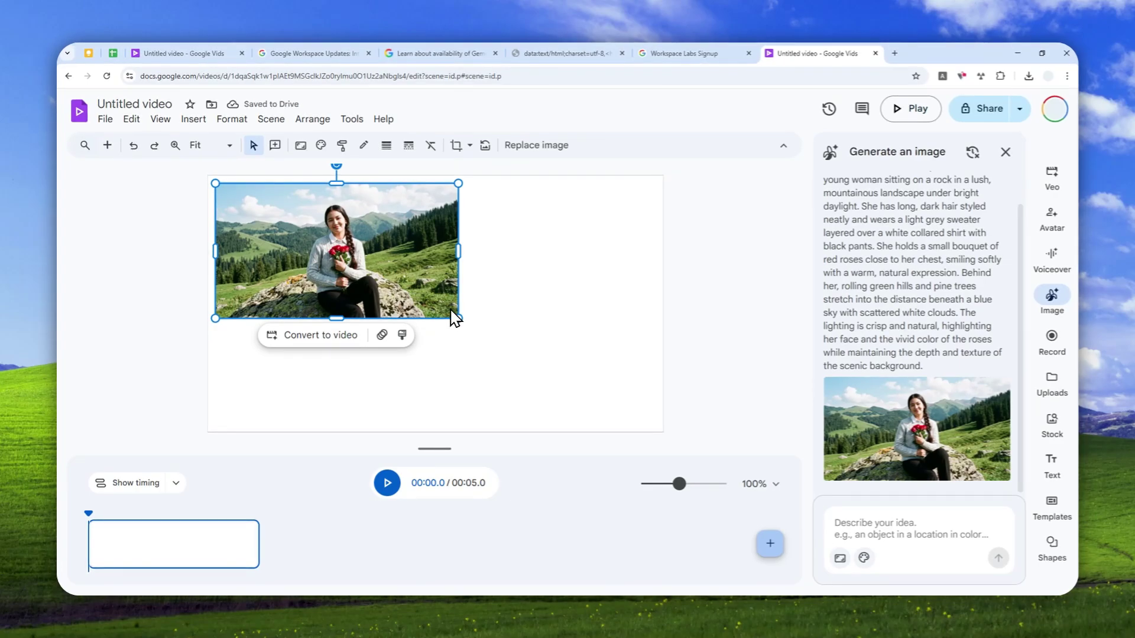
{"action": "left_click_drag", "start_coordinate": [457, 317], "coordinate": [613, 391]}
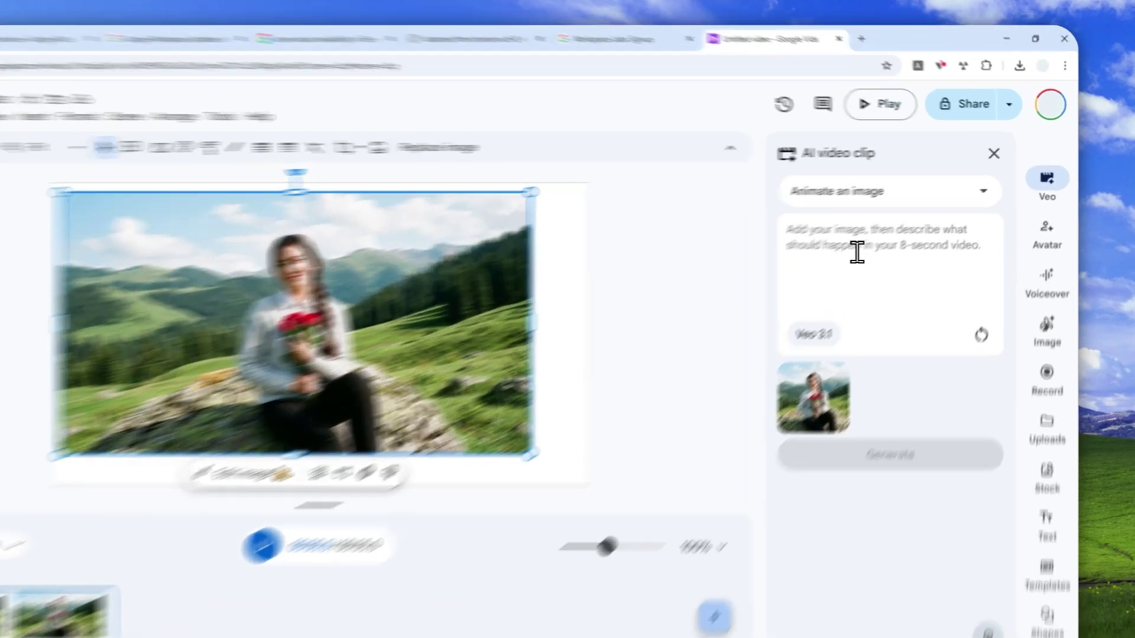
Step: Generate a Veo clip of the portrait from the prompt 'Make her move out of the scene'
{"action": "left_click", "coordinate": [881, 235]}
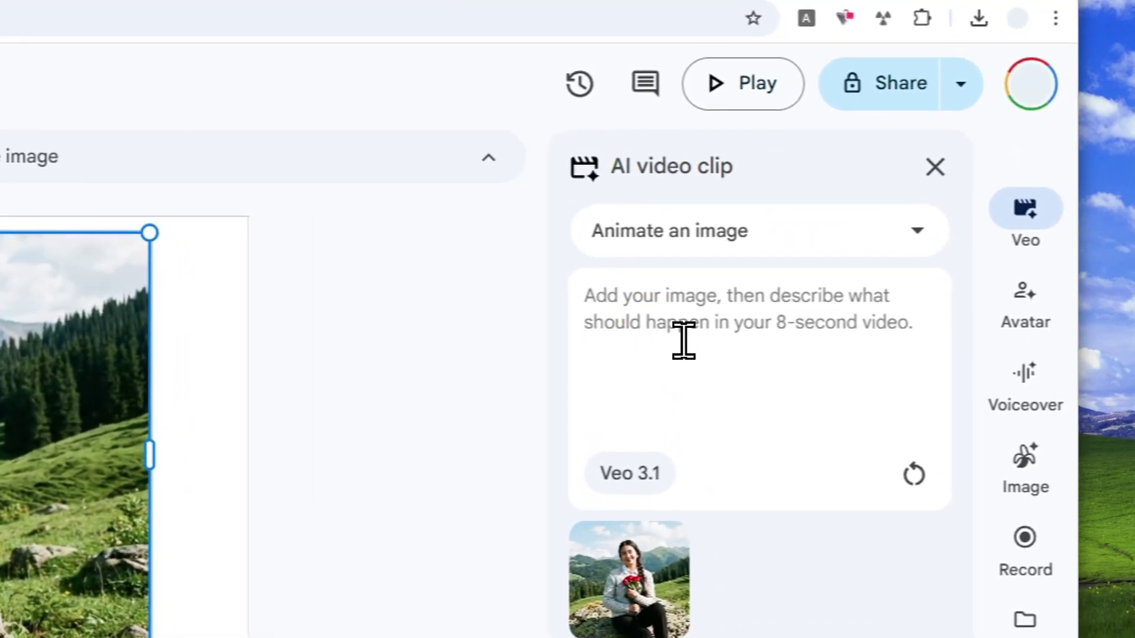
{"action": "type", "text": "Make her move out of"}
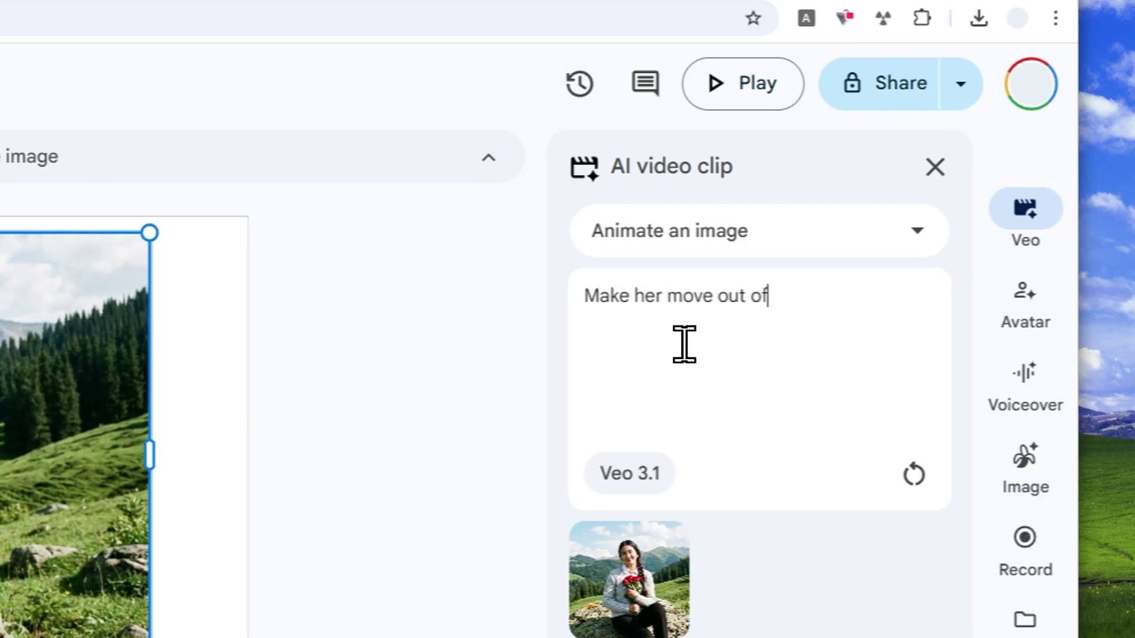
{"action": "type", "text": "cene"}
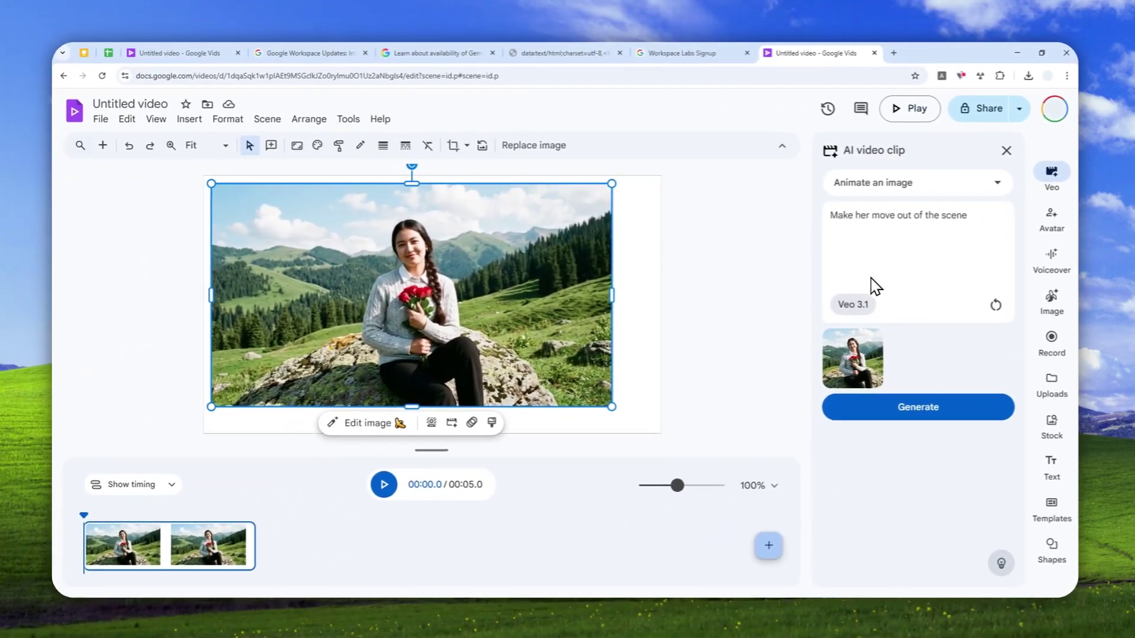
{"action": "left_click", "coordinate": [910, 404]}
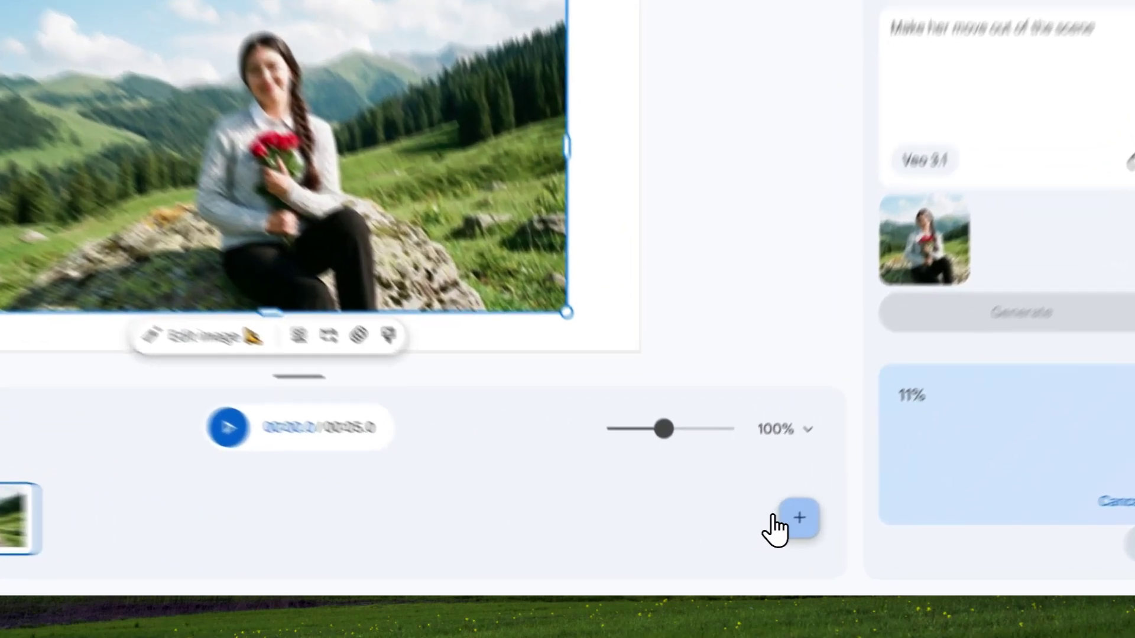
Step: Add a new scene, insert the generated roses portrait into it, and open it for AI editing
{"action": "left_click", "coordinate": [770, 543]}
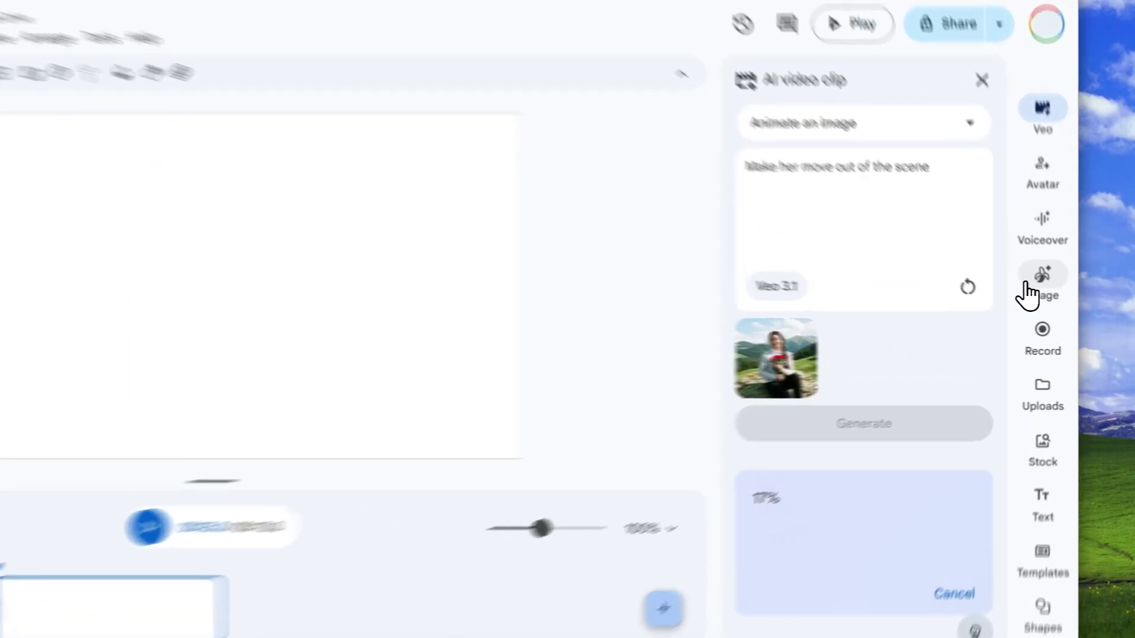
{"action": "left_click", "coordinate": [1051, 295]}
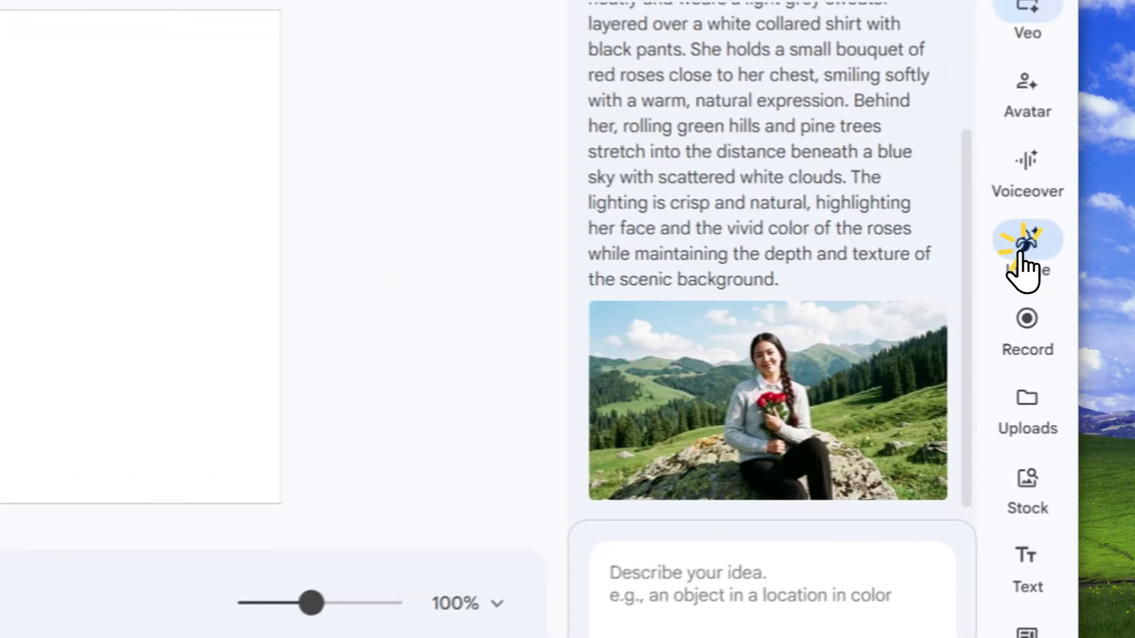
{"action": "left_click", "coordinate": [734, 355]}
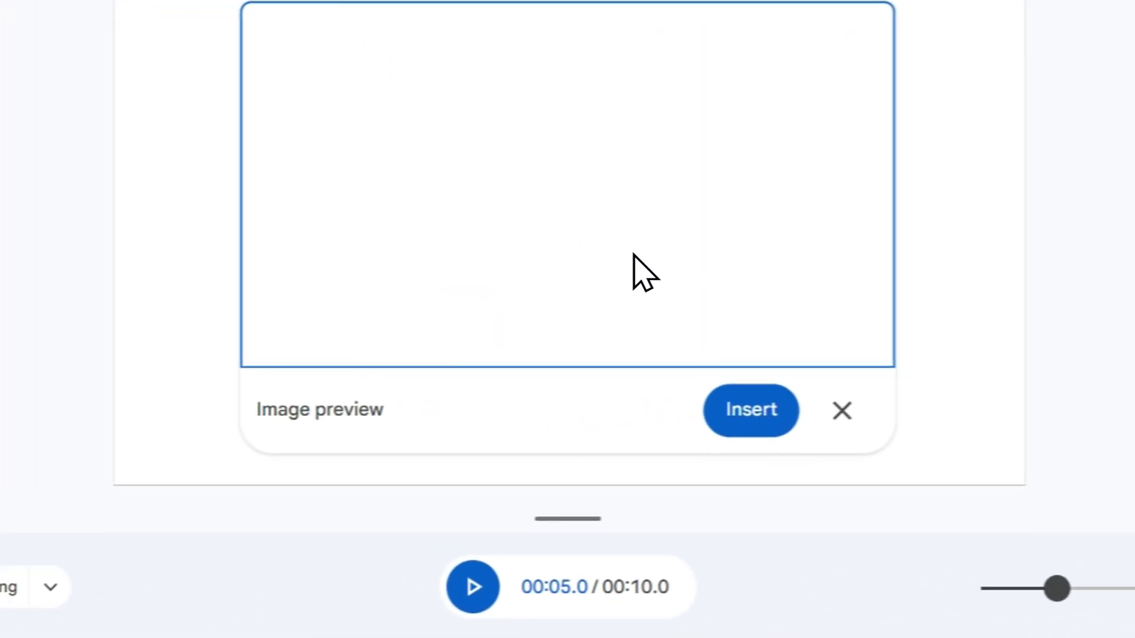
{"action": "left_click", "coordinate": [748, 417]}
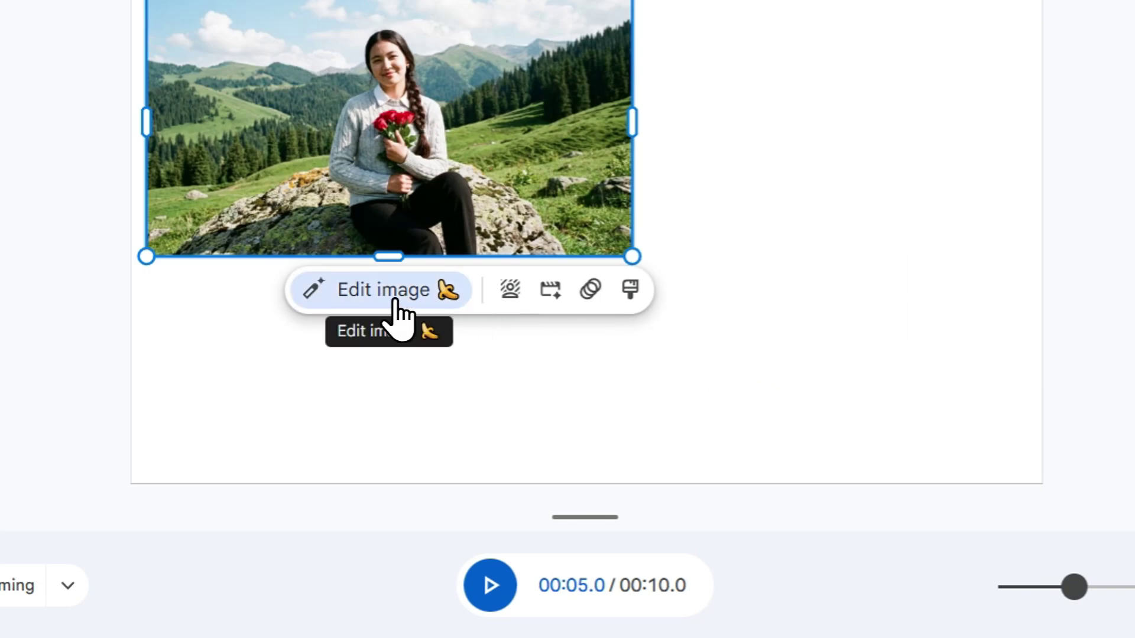
{"action": "left_click", "coordinate": [277, 313]}
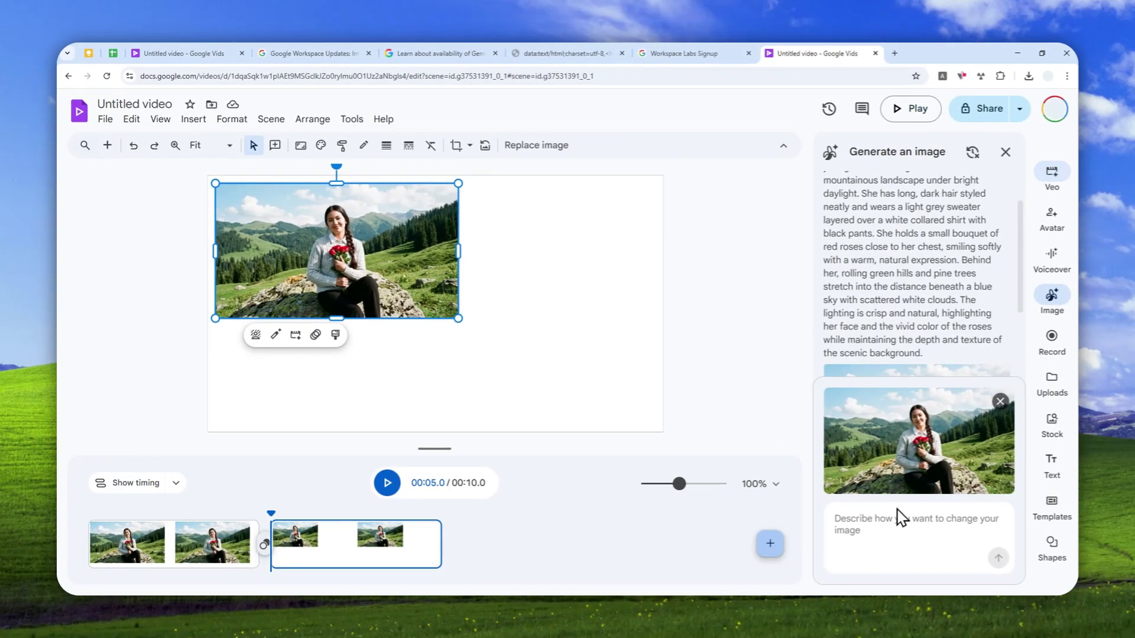
Step: Submit the image edit prompt 'Replace the roses with a big yellow banana'
{"action": "scroll", "coordinate": [916, 305], "scroll_direction": "down", "scroll_amount": 2}
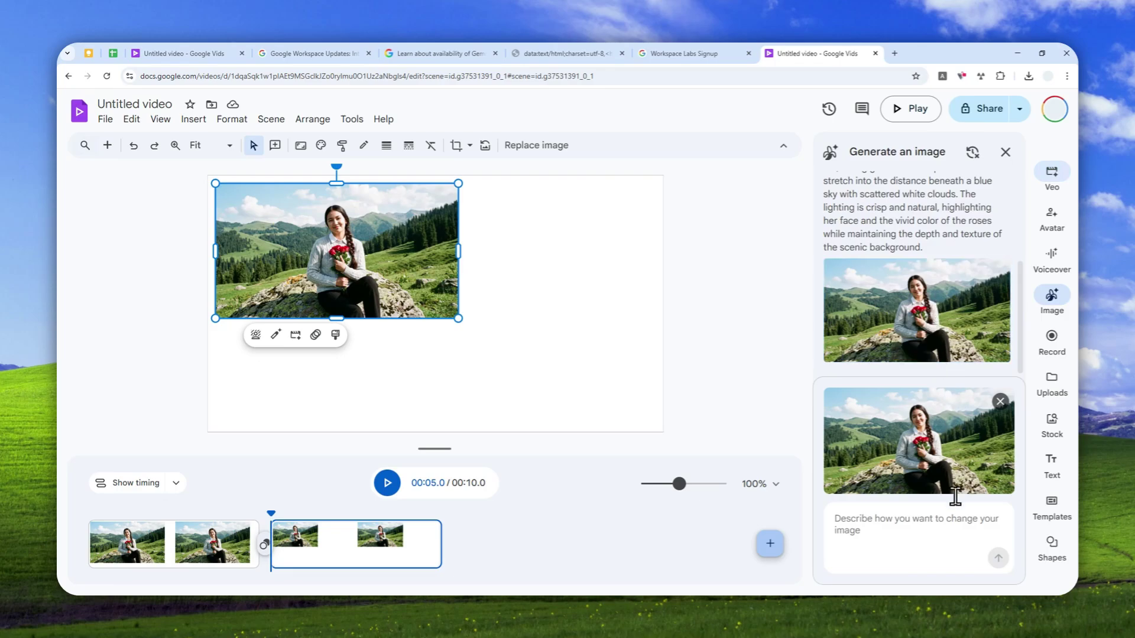
{"action": "left_click", "coordinate": [912, 528]}
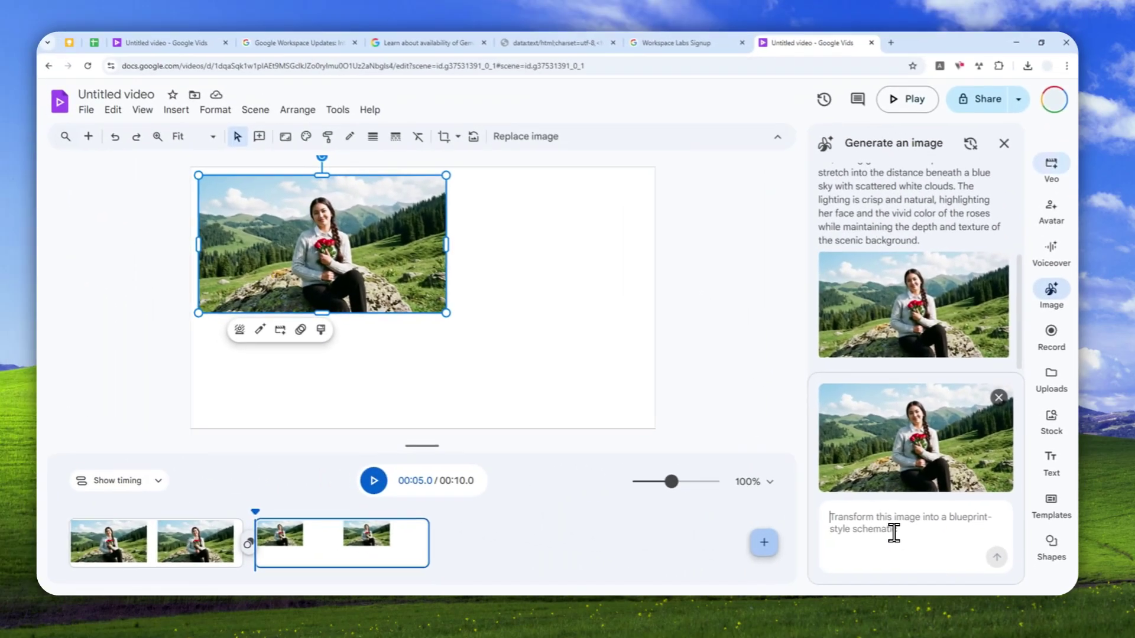
{"action": "type", "text": "Replace the roses with a big yellow banana"}
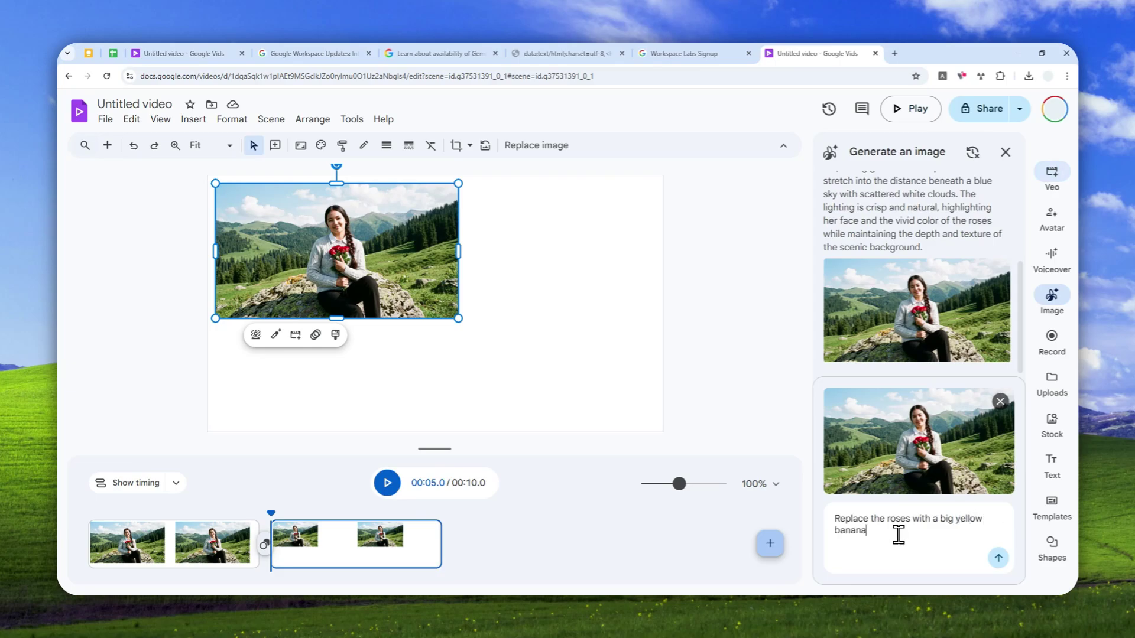
{"action": "left_click", "coordinate": [998, 558]}
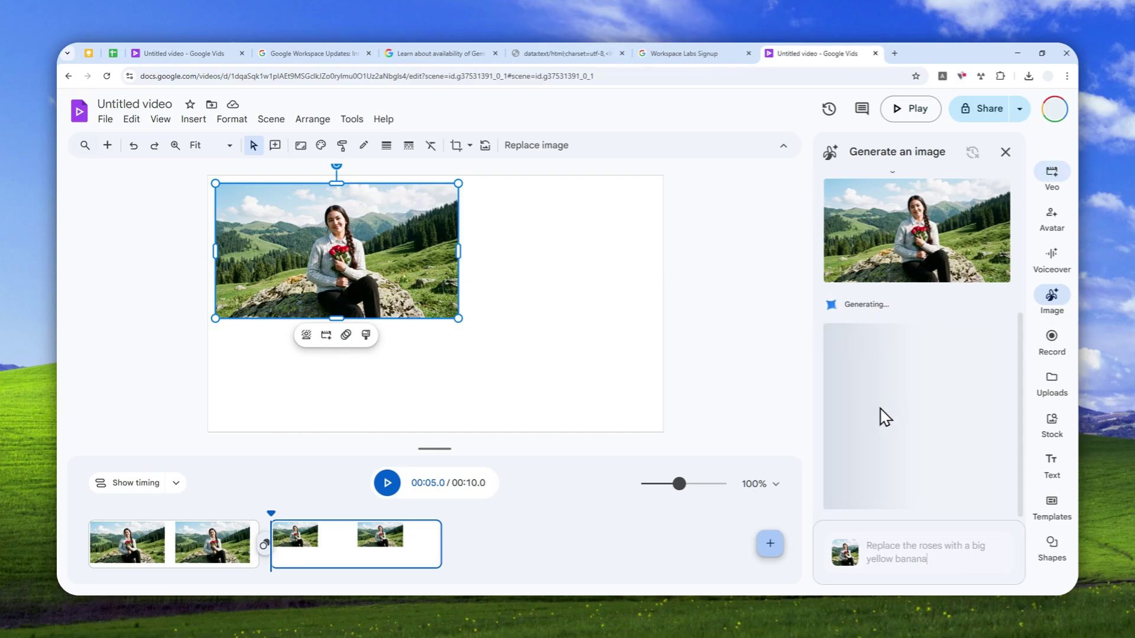
Step: Scroll the Nano Banana Pro article back to its title, then return to the video project
{"action": "left_click", "coordinate": [313, 53]}
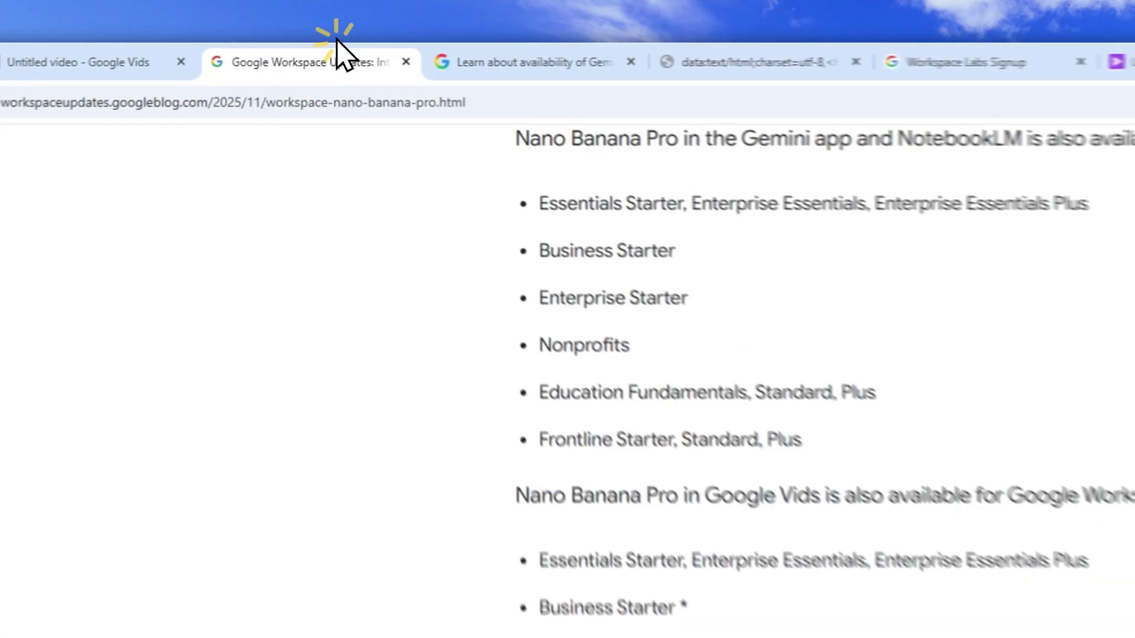
{"action": "scroll", "coordinate": [869, 400], "scroll_direction": "up", "scroll_amount": 3}
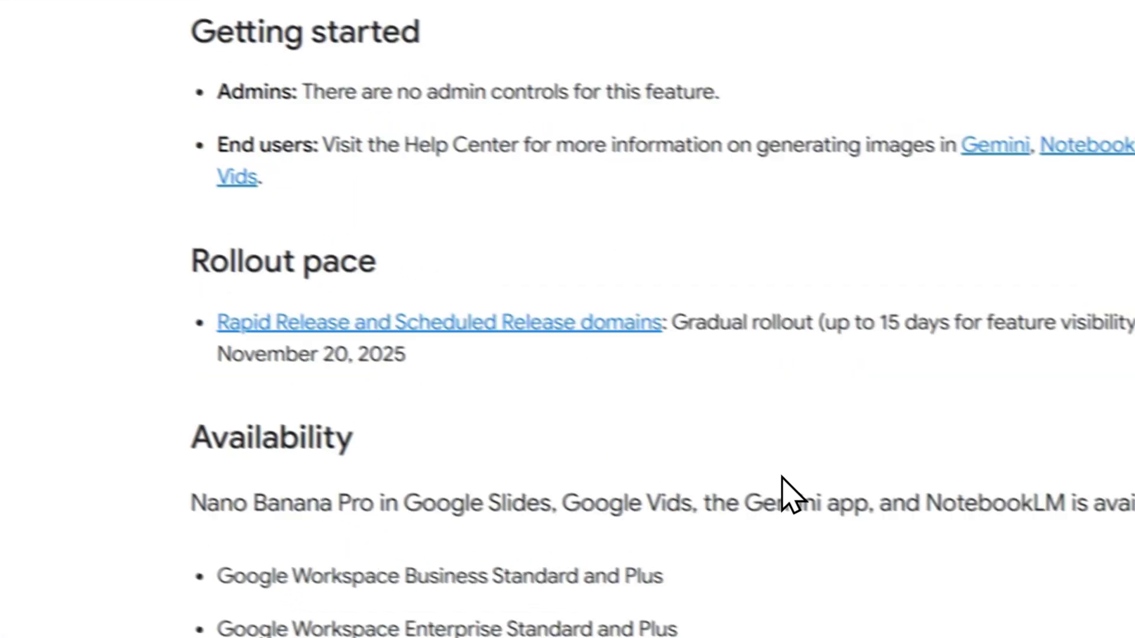
{"action": "scroll", "coordinate": [792, 495], "scroll_direction": "up", "scroll_amount": 10}
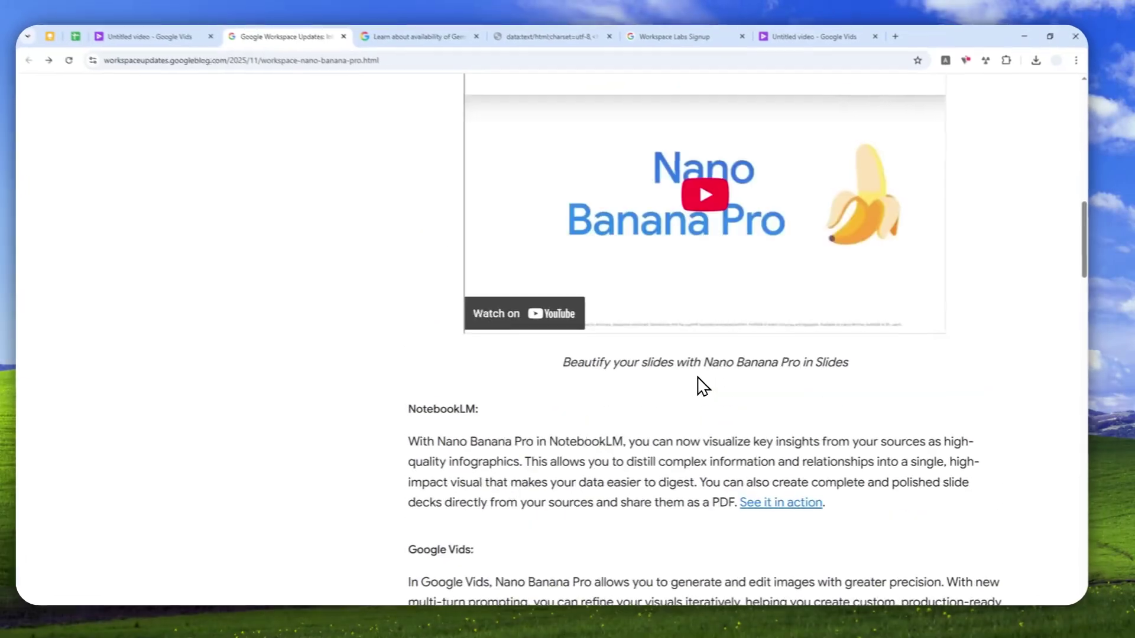
{"action": "scroll", "coordinate": [711, 367], "scroll_direction": "up", "scroll_amount": 7}
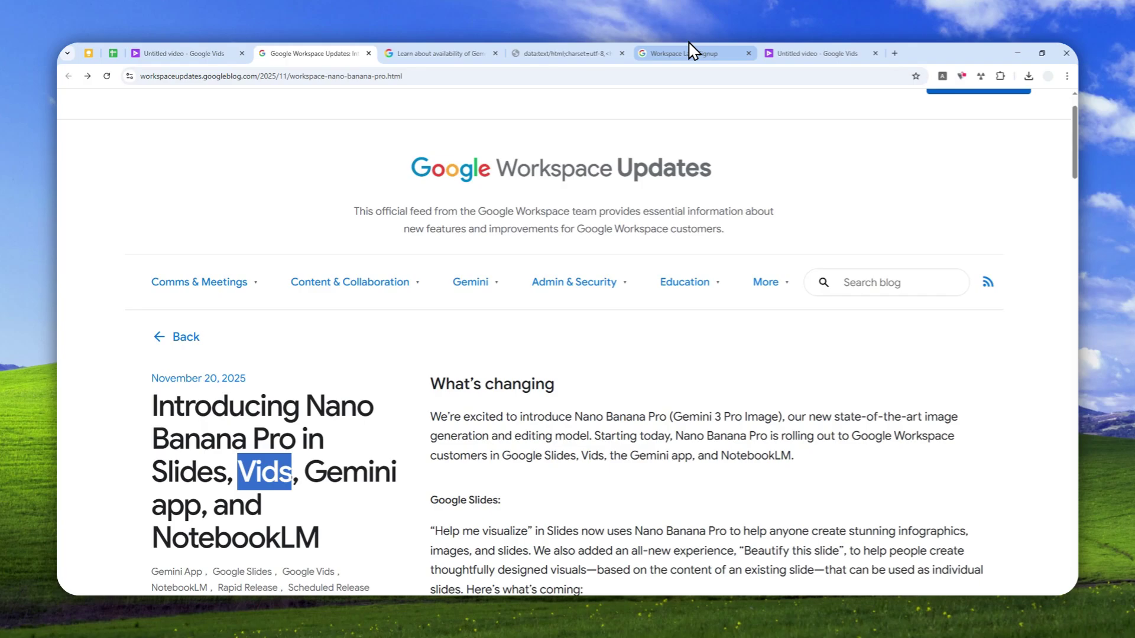
{"action": "left_click", "coordinate": [819, 44]}
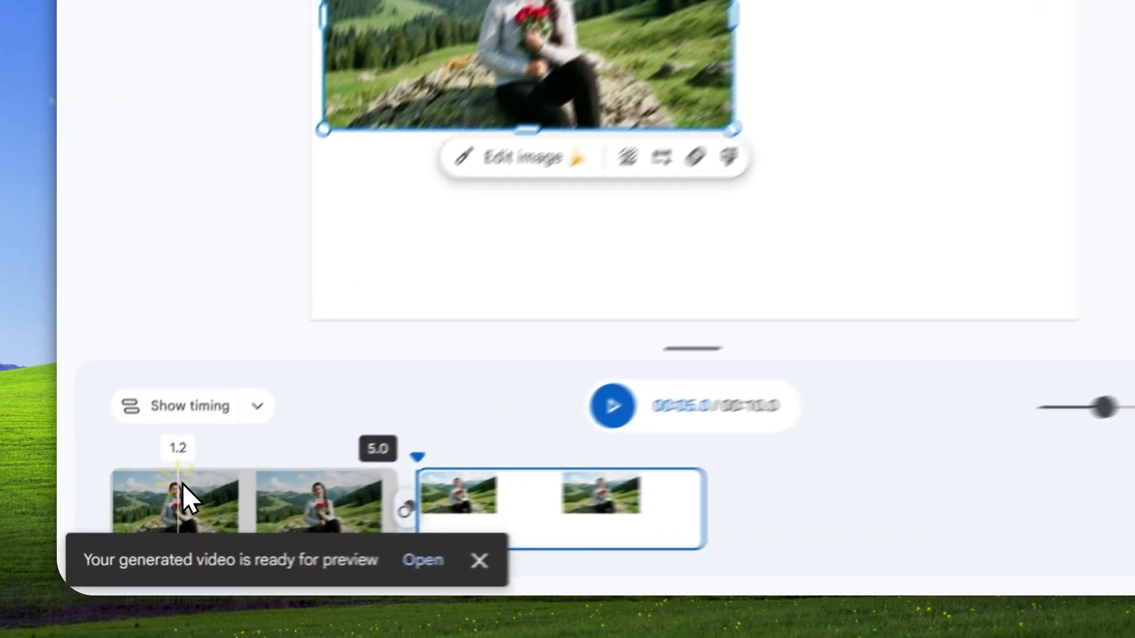
Step: Preview from the first scene, then insert the Veo walk-out clip as a new final scene
{"action": "left_click", "coordinate": [131, 537]}
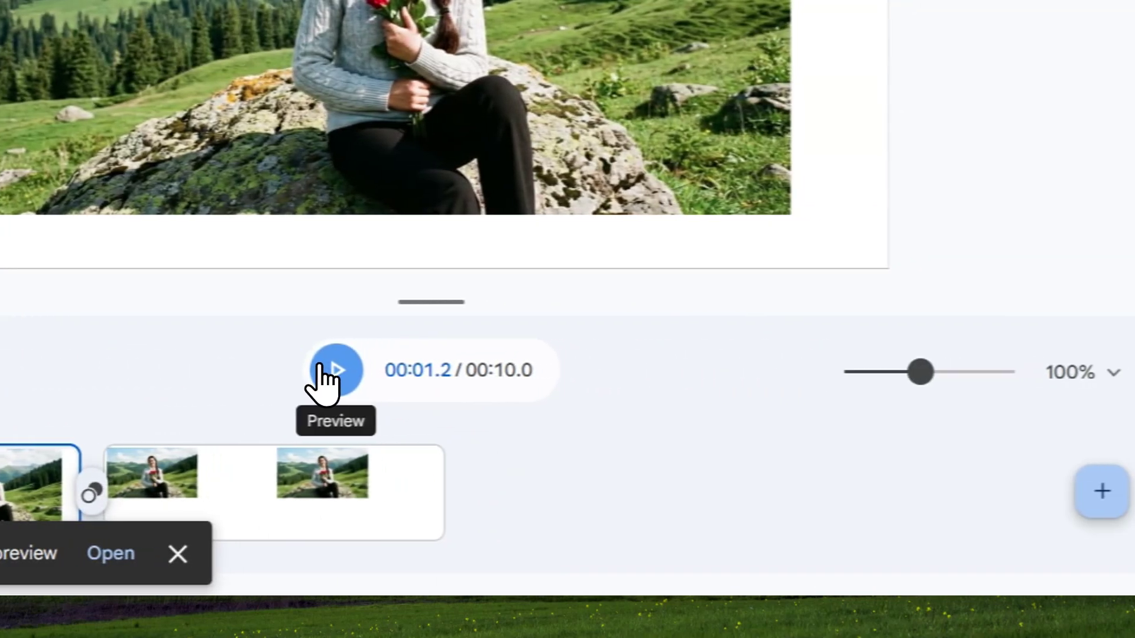
{"action": "left_click", "coordinate": [717, 370]}
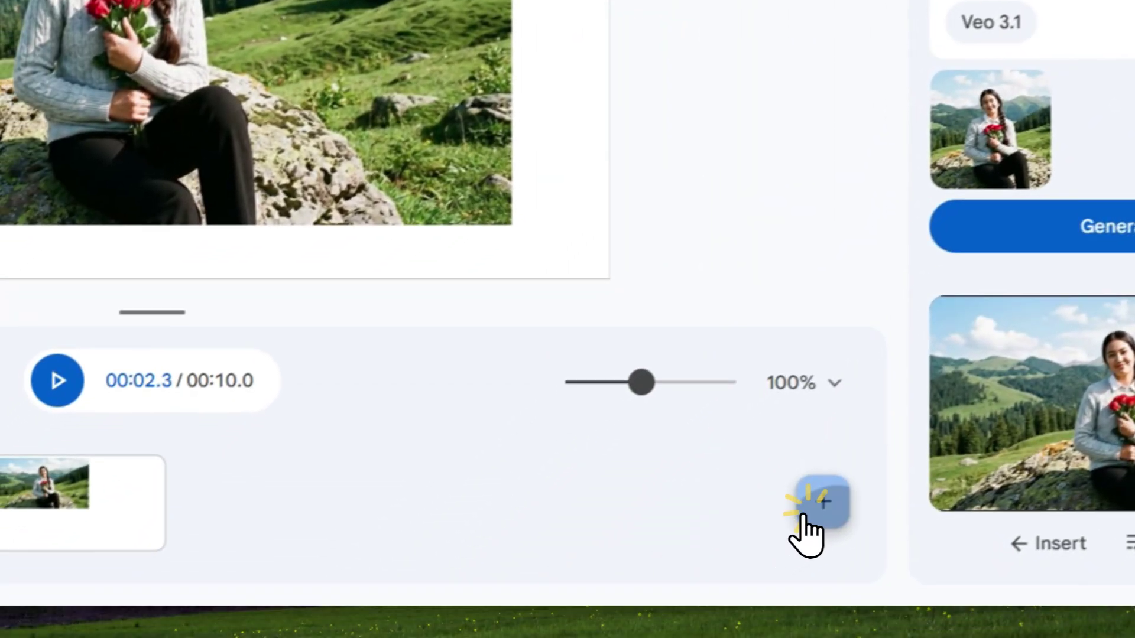
{"action": "left_click", "coordinate": [803, 523]}
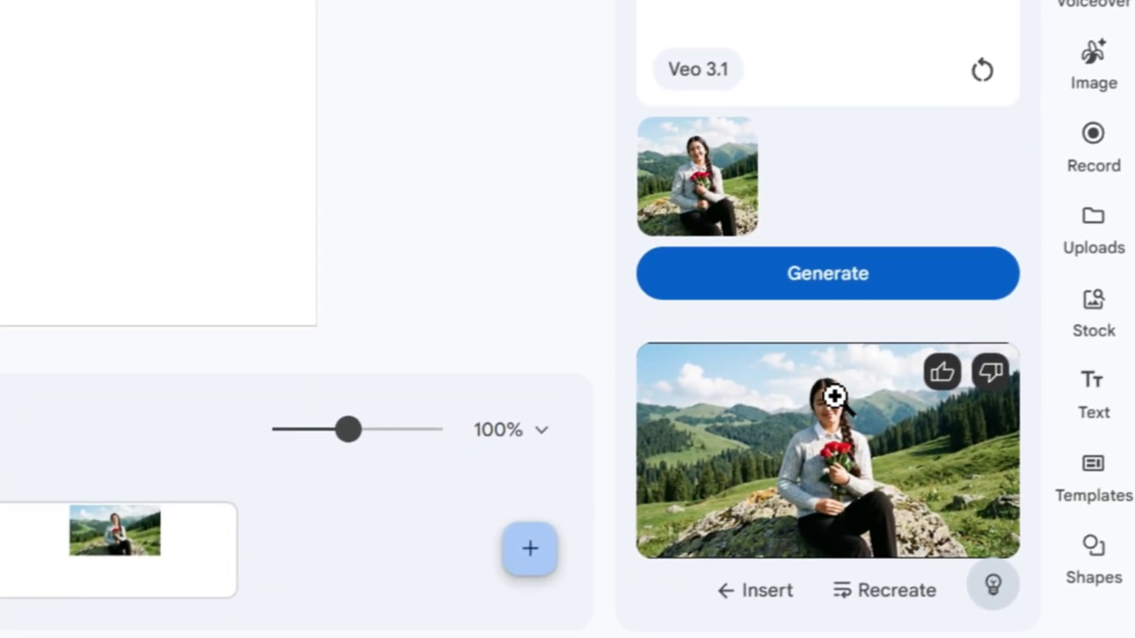
{"action": "left_click", "coordinate": [833, 396]}
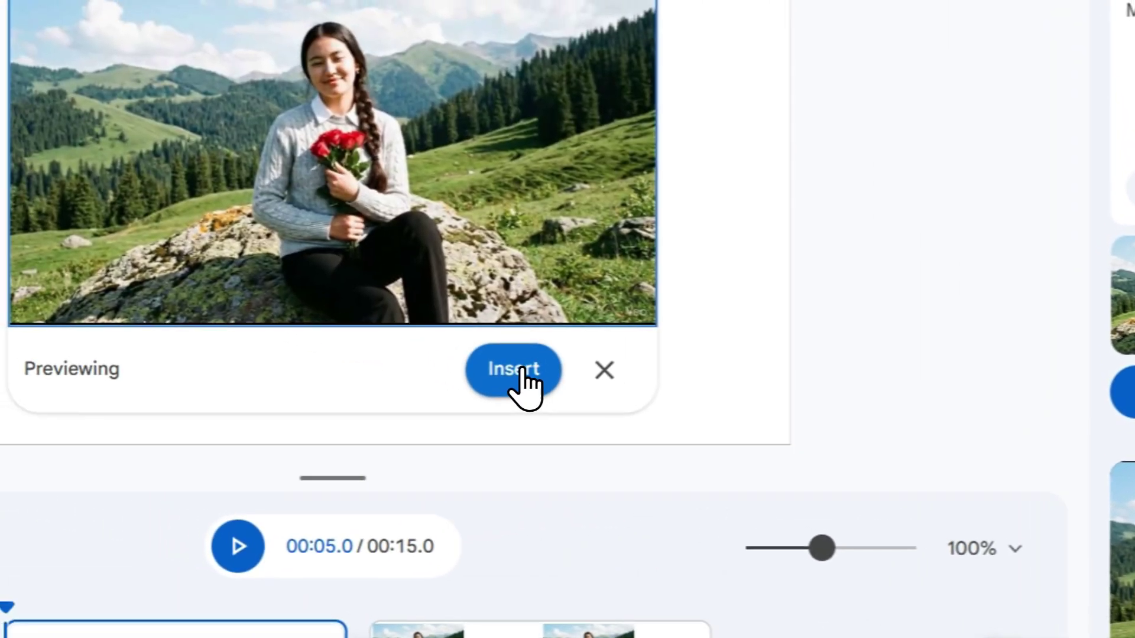
{"action": "left_click", "coordinate": [520, 370]}
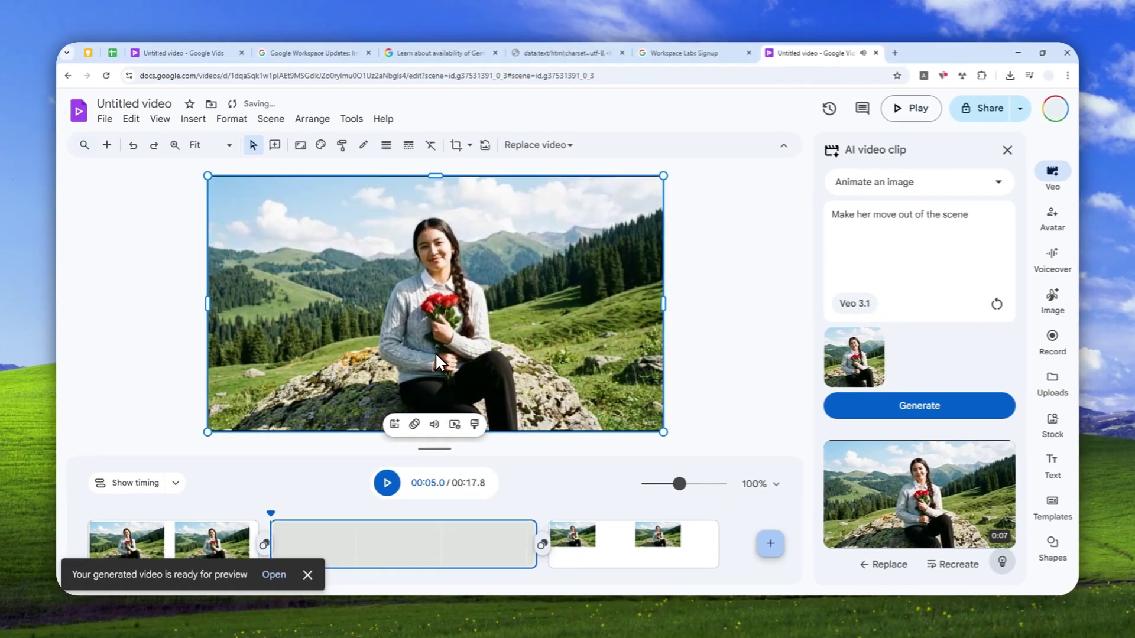
Step: Play the video to check the new clip, then bring back the image generator
{"action": "left_click", "coordinate": [388, 482]}
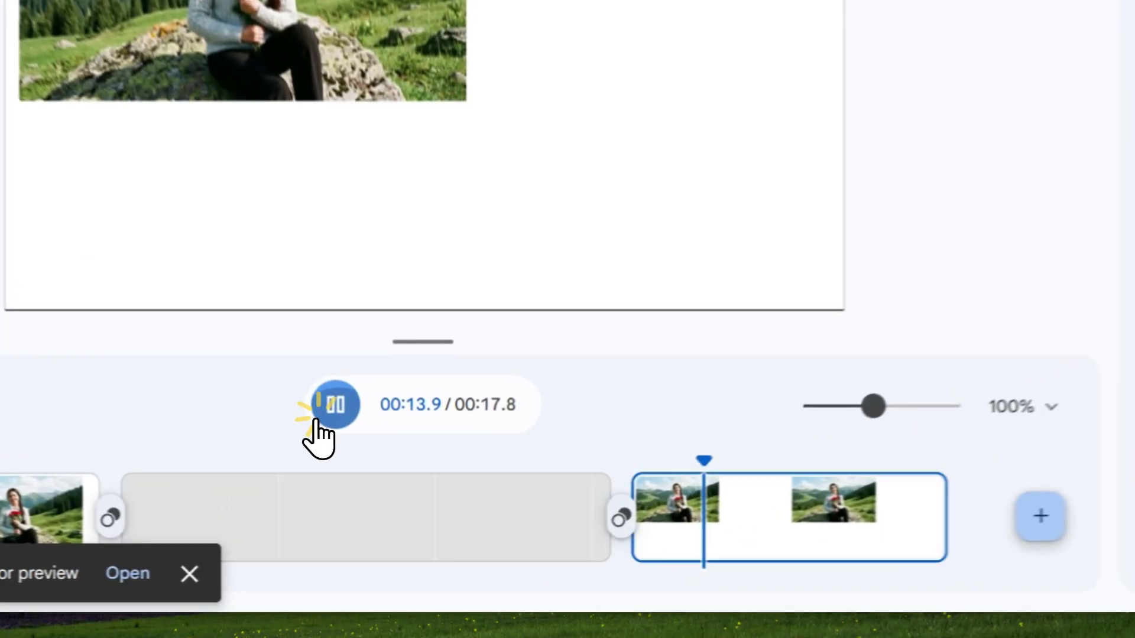
{"action": "left_click", "coordinate": [387, 483]}
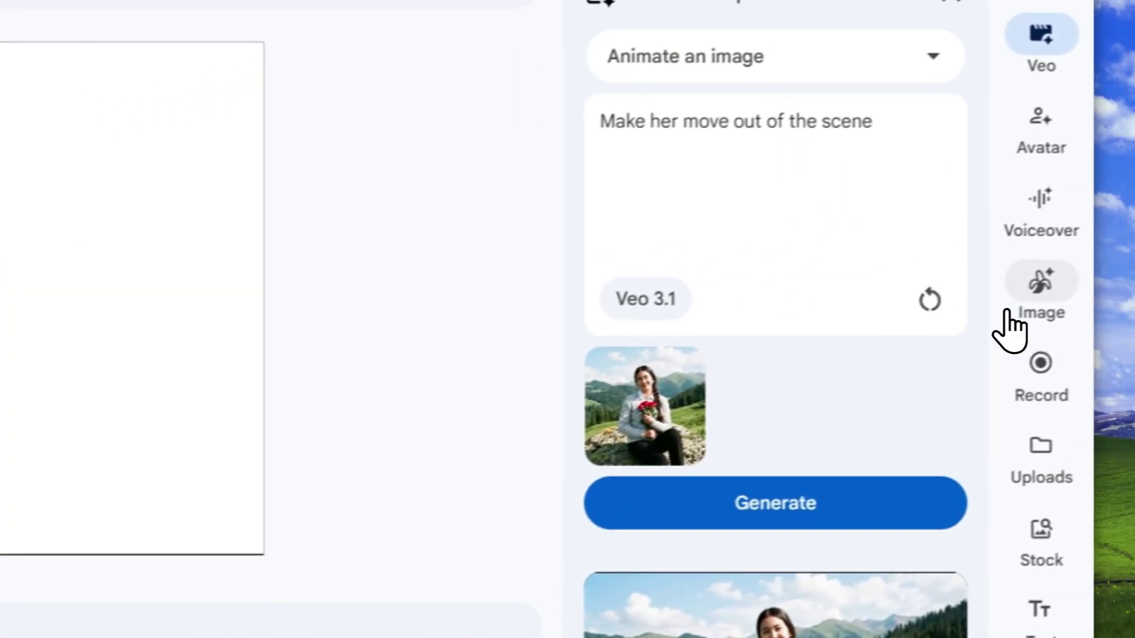
{"action": "left_click", "coordinate": [1010, 304]}
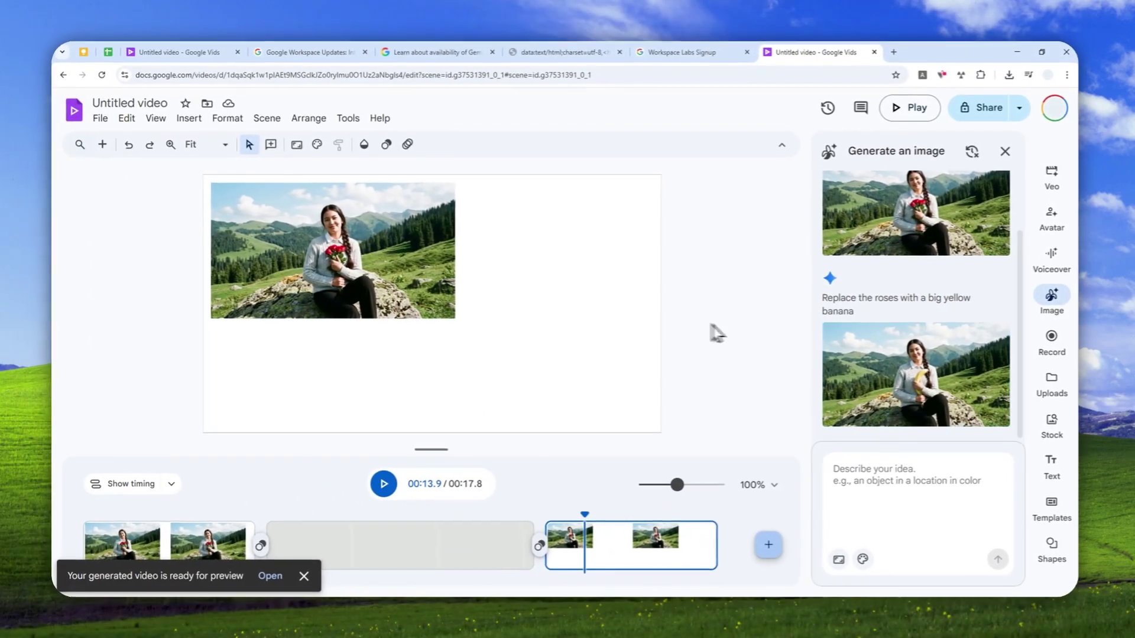
Step: Insert the banana portrait, enlarge it, and move it right and down over the roses image
{"action": "left_click", "coordinate": [904, 351]}
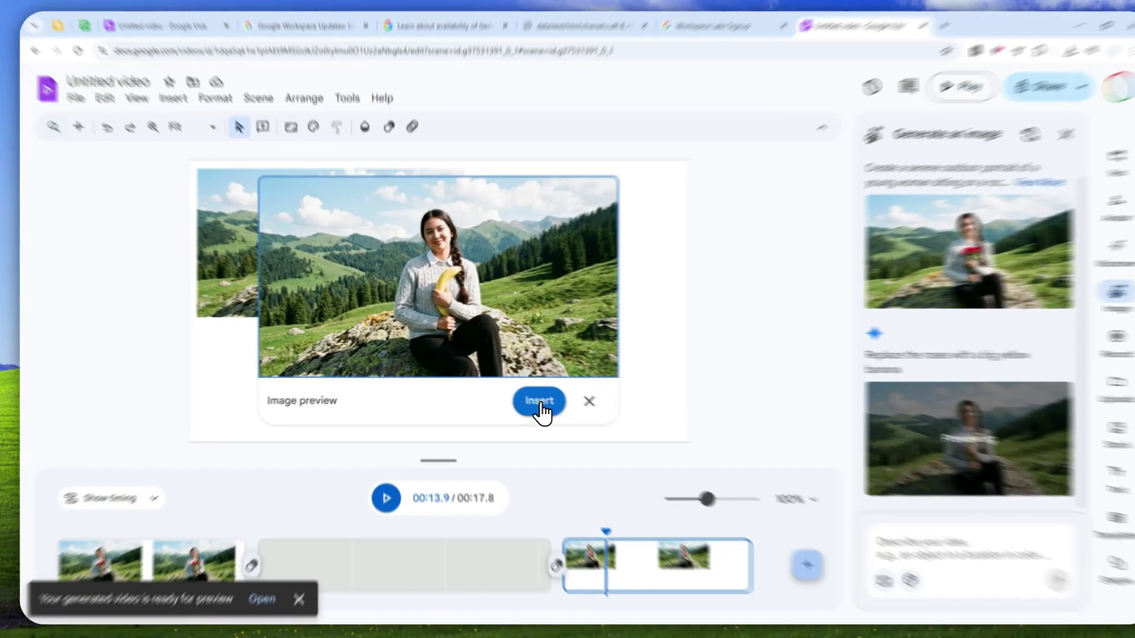
{"action": "left_click", "coordinate": [526, 394]}
{"action": "left_click", "coordinate": [543, 260]}
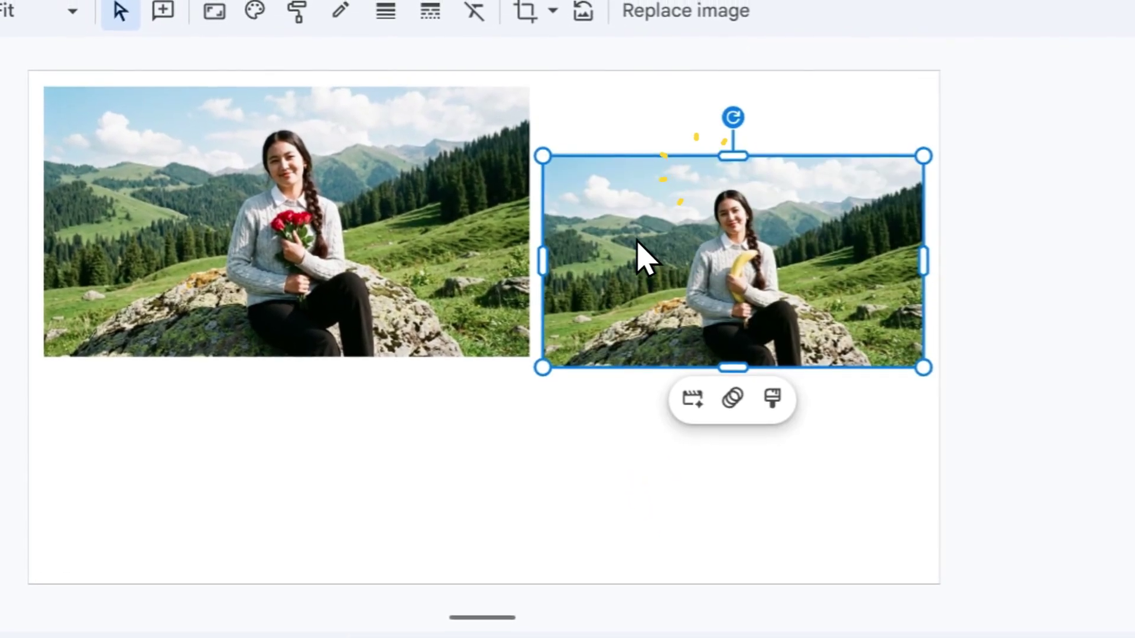
{"action": "left_click", "coordinate": [464, 269]}
{"action": "left_click", "coordinate": [571, 353]}
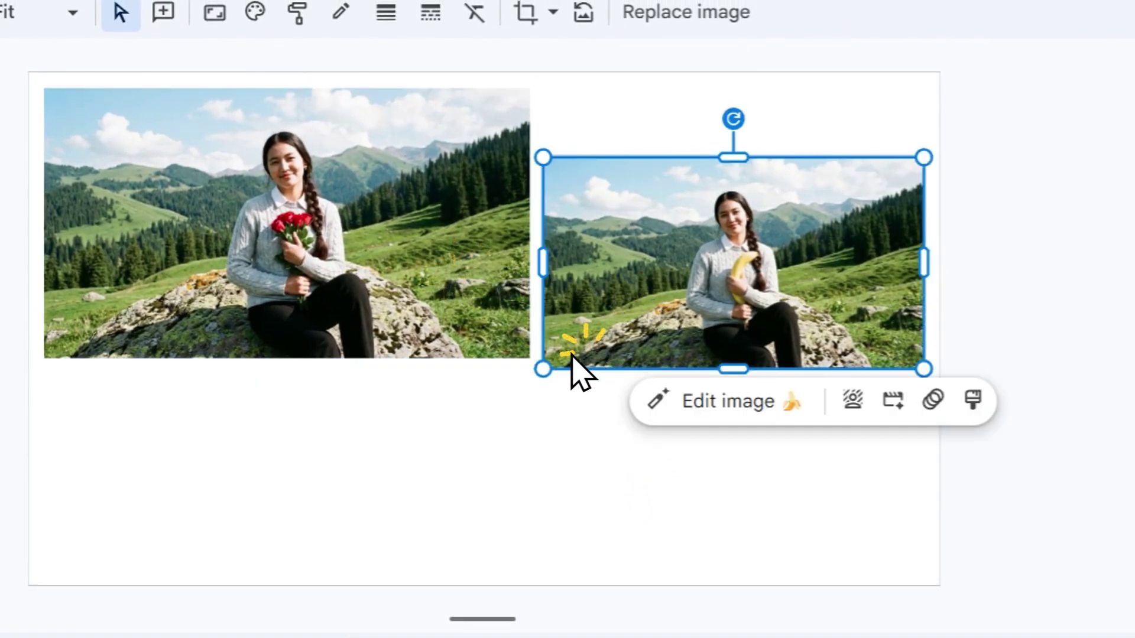
{"action": "left_click_drag", "start_coordinate": [464, 432], "coordinate": [278, 530]}
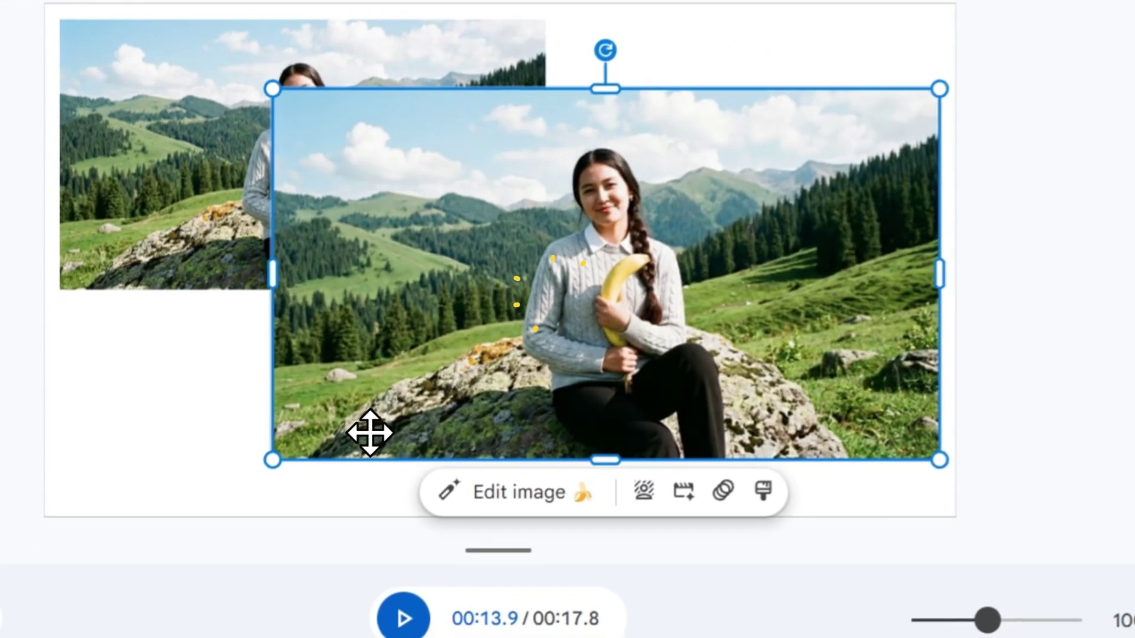
{"action": "left_click_drag", "start_coordinate": [583, 319], "coordinate": [708, 358]}
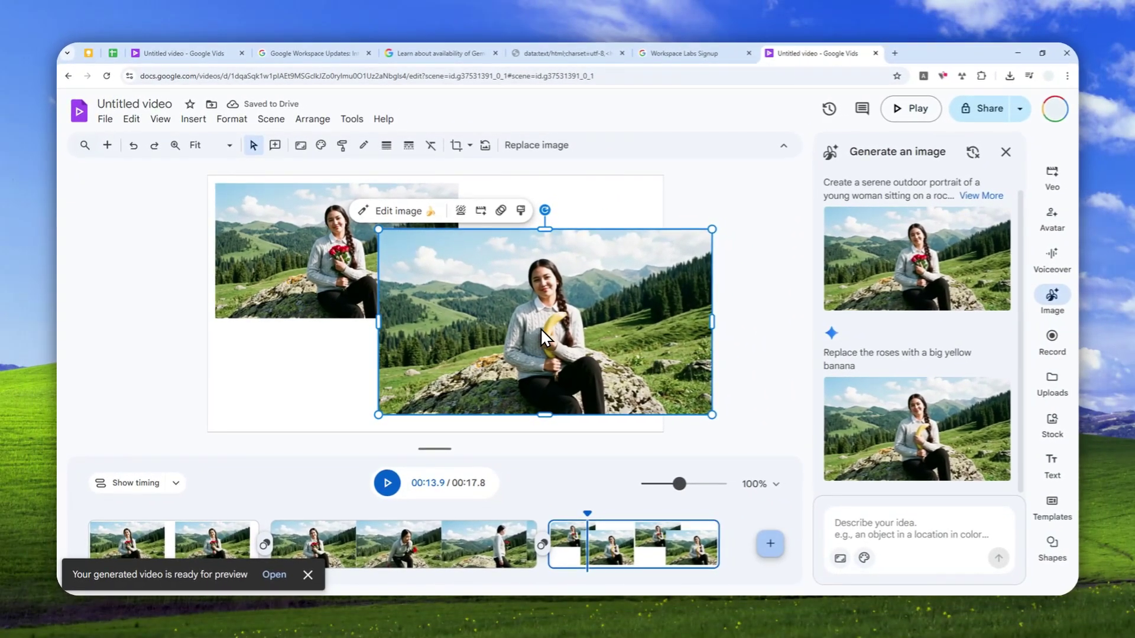
Step: Move the playhead back into the first scene at 00:02.6
{"action": "left_click", "coordinate": [540, 328]}
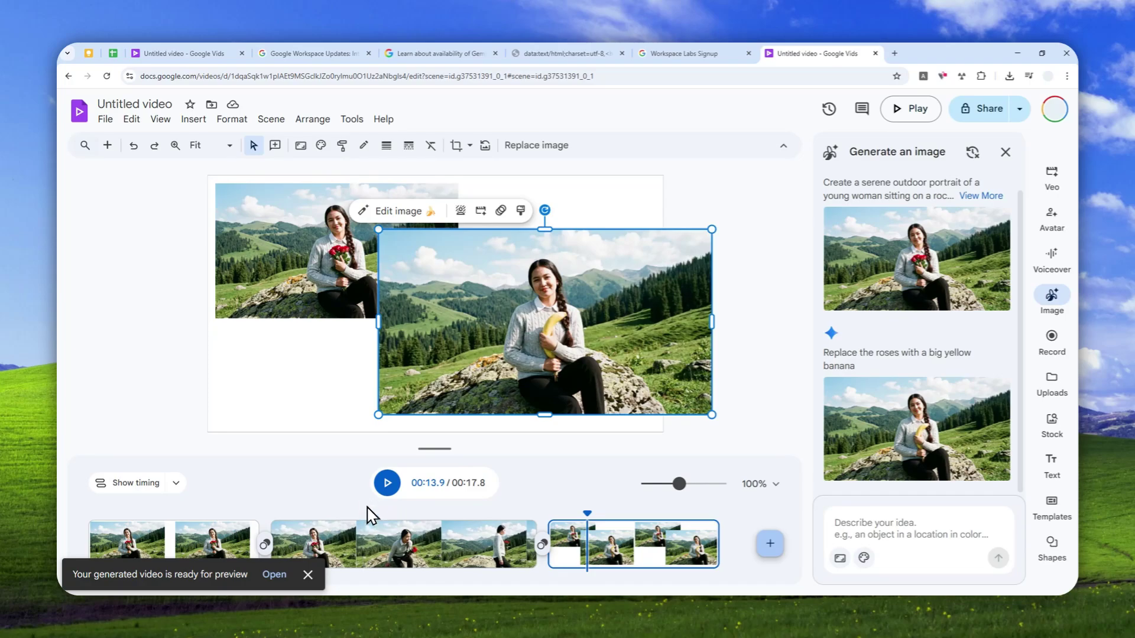
{"action": "left_click", "coordinate": [177, 542]}
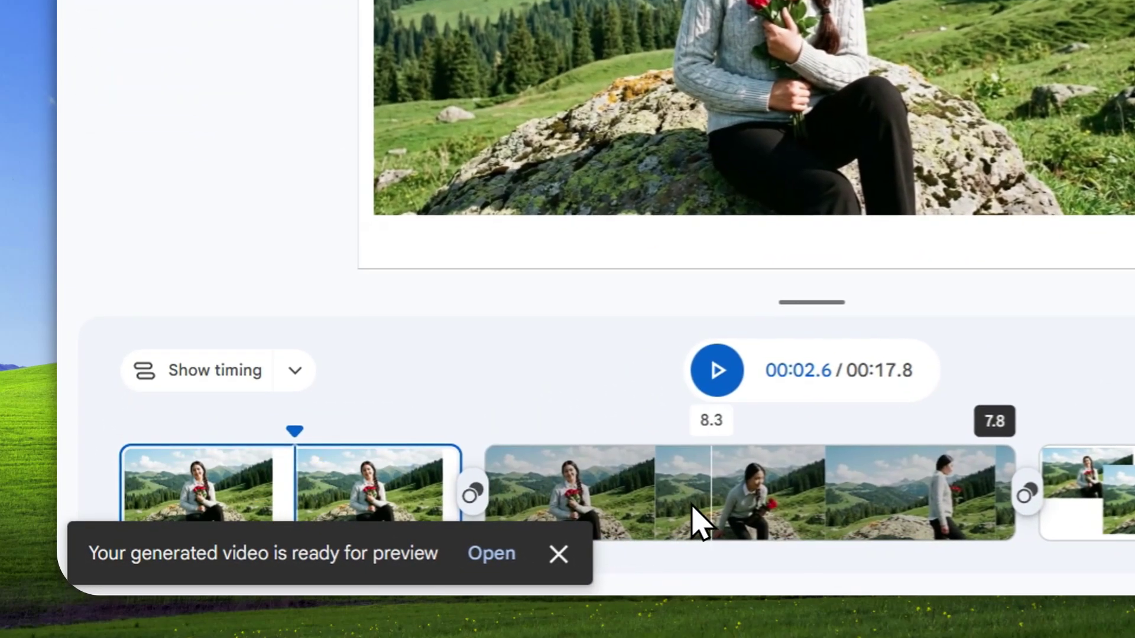